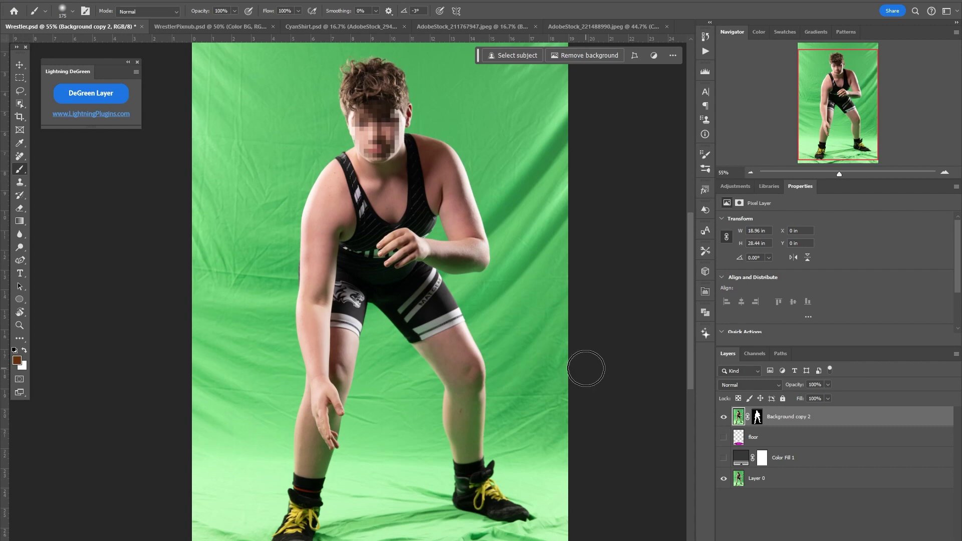
Hide Layer 0 and show Color Fill 1 behind the cut-out wrestler to examine the green spill around his body.
click(723, 478)
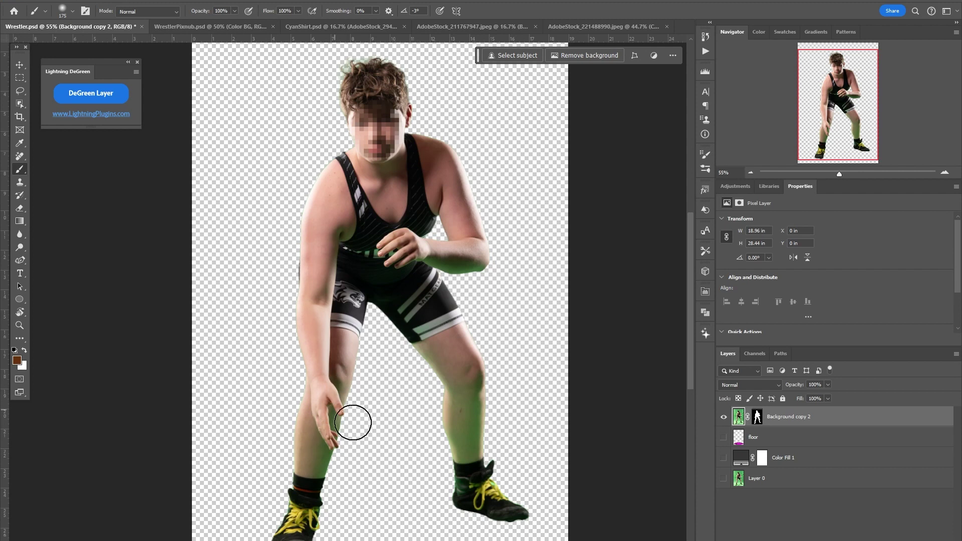
click(723, 458)
scroll(482, 423, up, 2)
drag(459, 431, 468, 287)
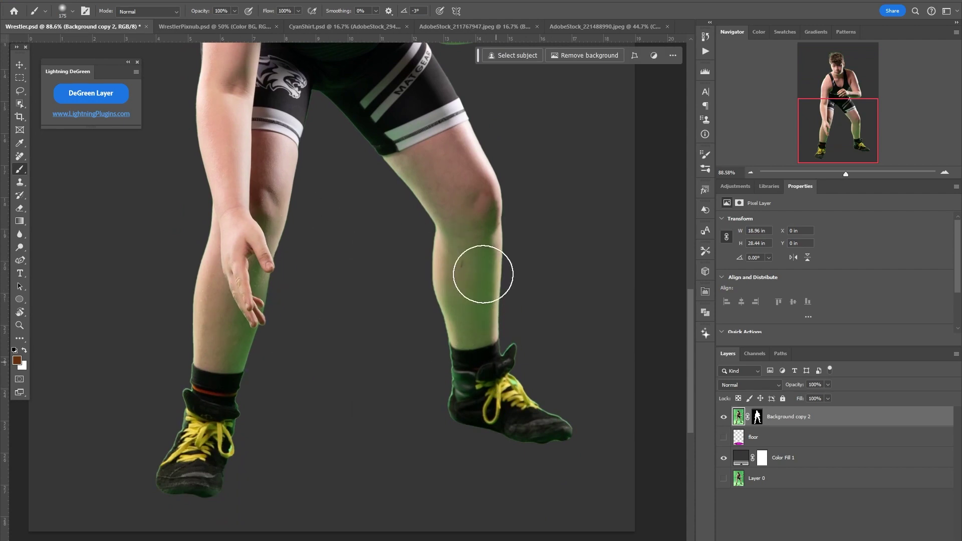
drag(468, 160, 468, 419)
drag(419, 179, 435, 332)
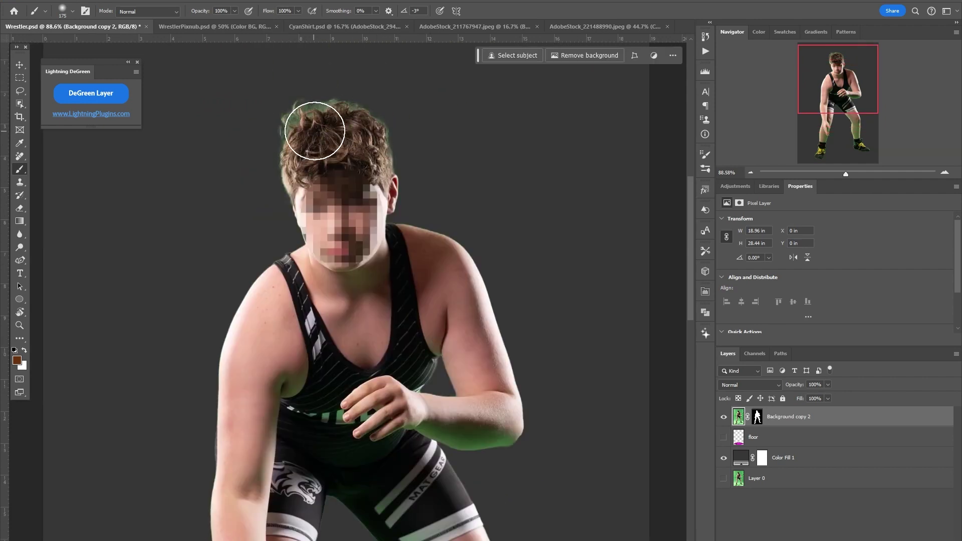
scroll(386, 225, down, 5)
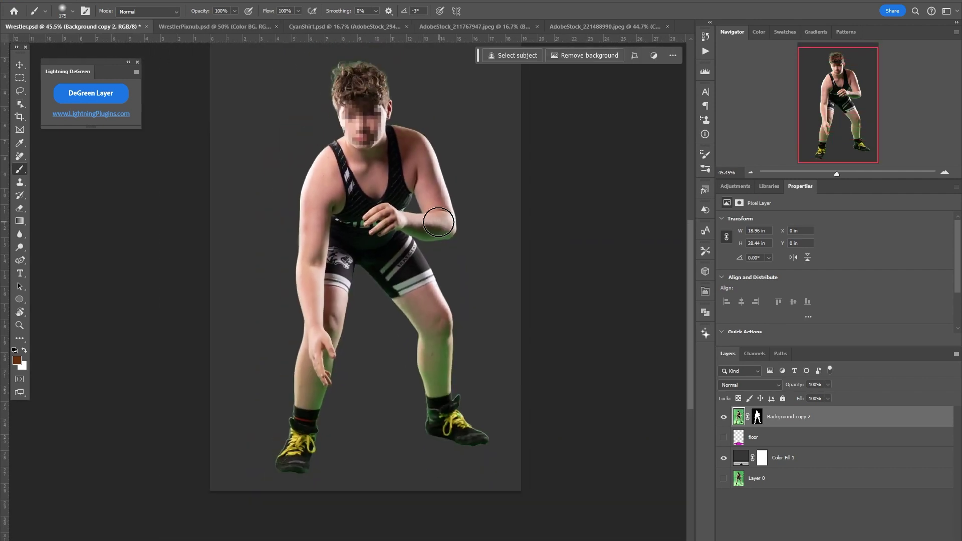
drag(466, 192, 461, 212)
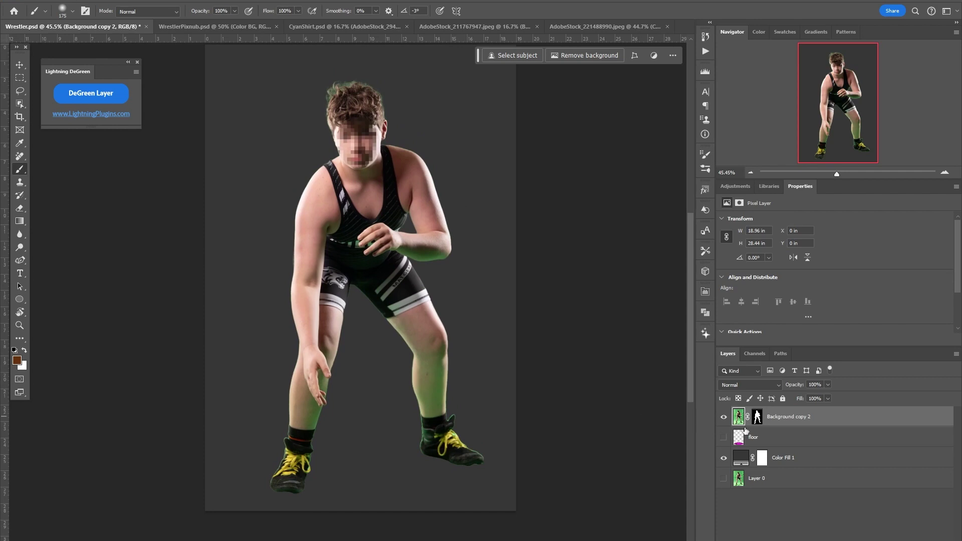
Add a Hue/Saturation adjustment layer above Background copy 2 and set the saturation of the Greens to -100.
click(901, 537)
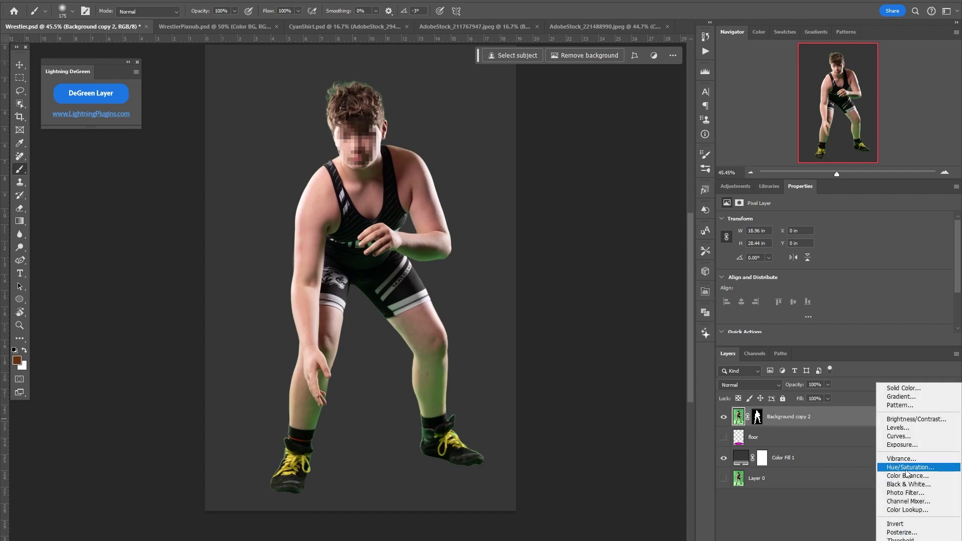
click(905, 468)
click(786, 236)
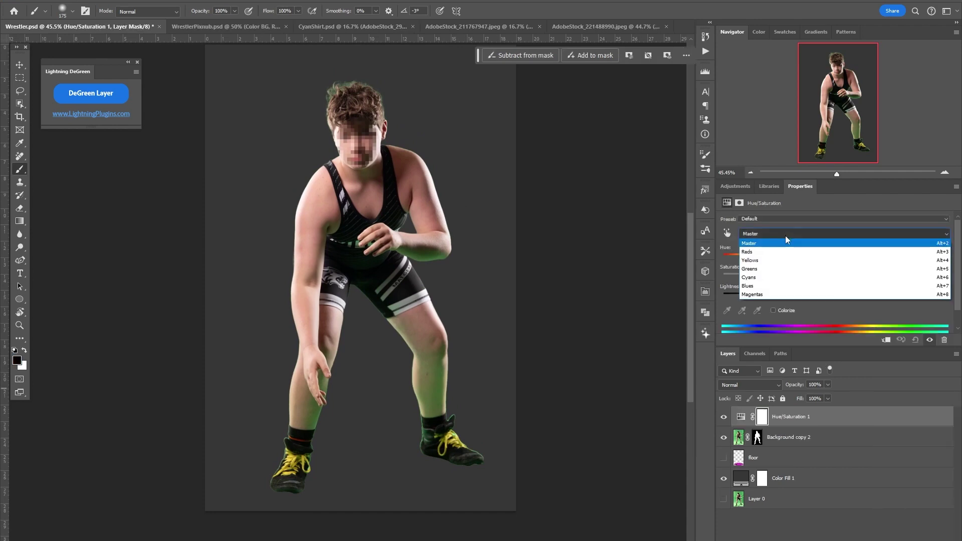
click(769, 268)
drag(833, 282, 721, 278)
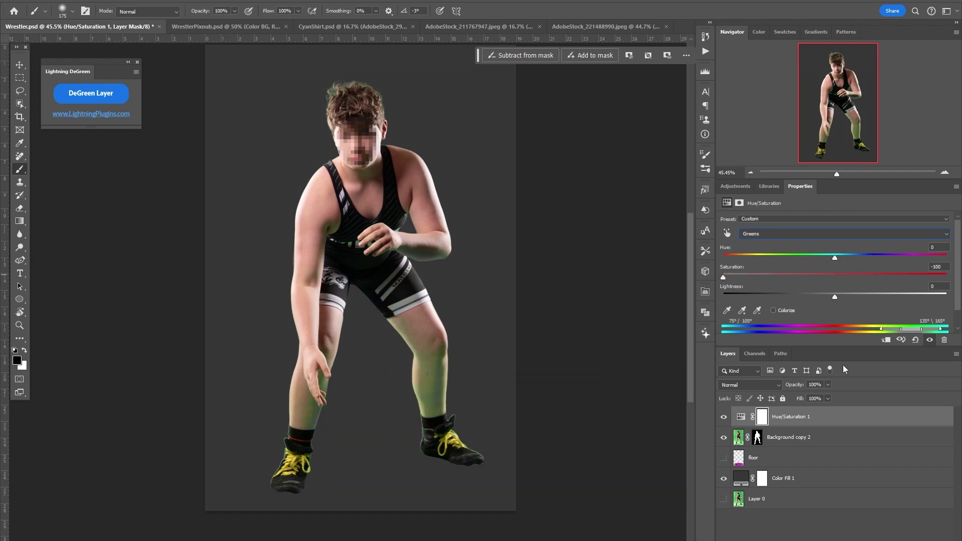
Widen the Greens range of the Hue/Saturation adjustment to 31°/61° and 167°\197° so it covers the wrestler's spill.
drag(891, 332, 951, 333)
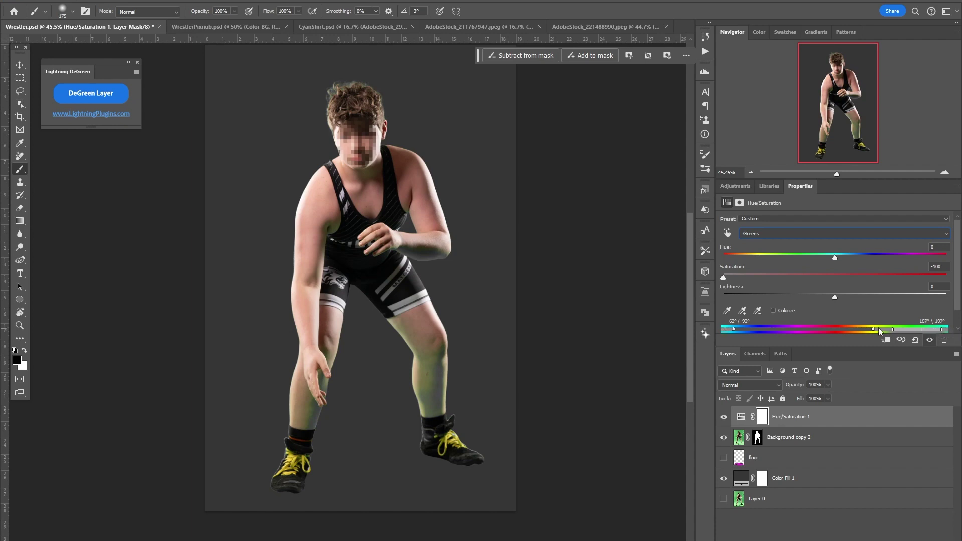
drag(861, 330, 841, 329)
key(v)
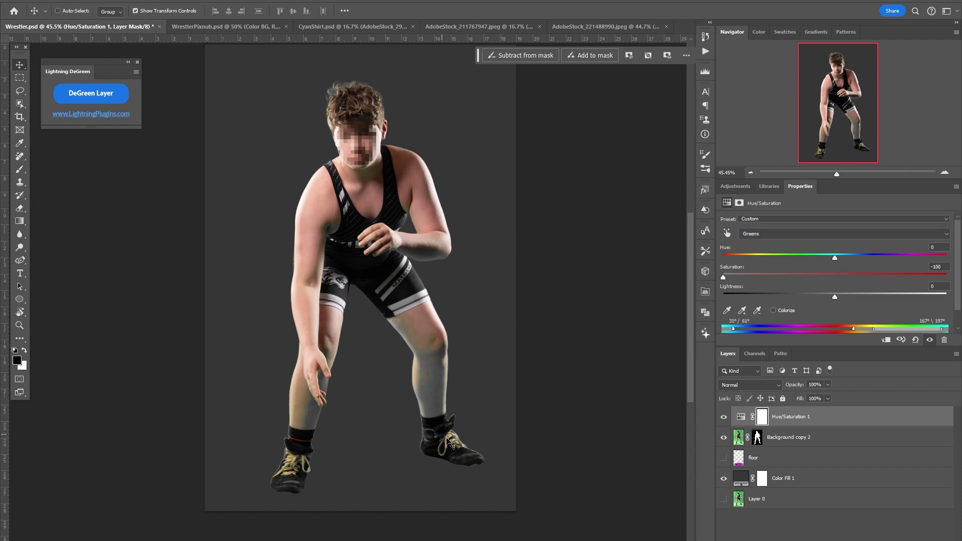
scroll(444, 412, up, 3)
scroll(343, 287, down, 2)
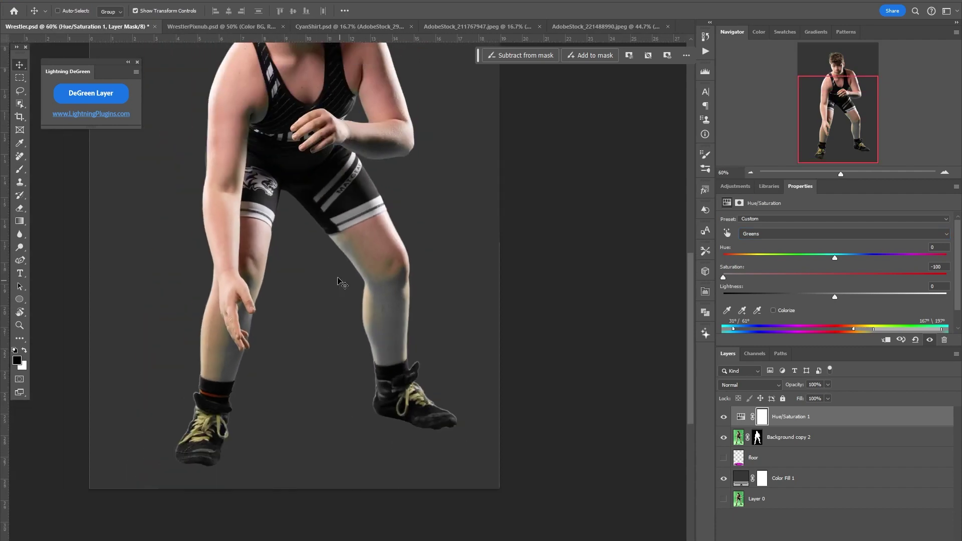
drag(368, 158, 403, 227)
Delete the Hue/Saturation 1 layer and run DeGreen Layer on Background copy 2.
click(740, 419)
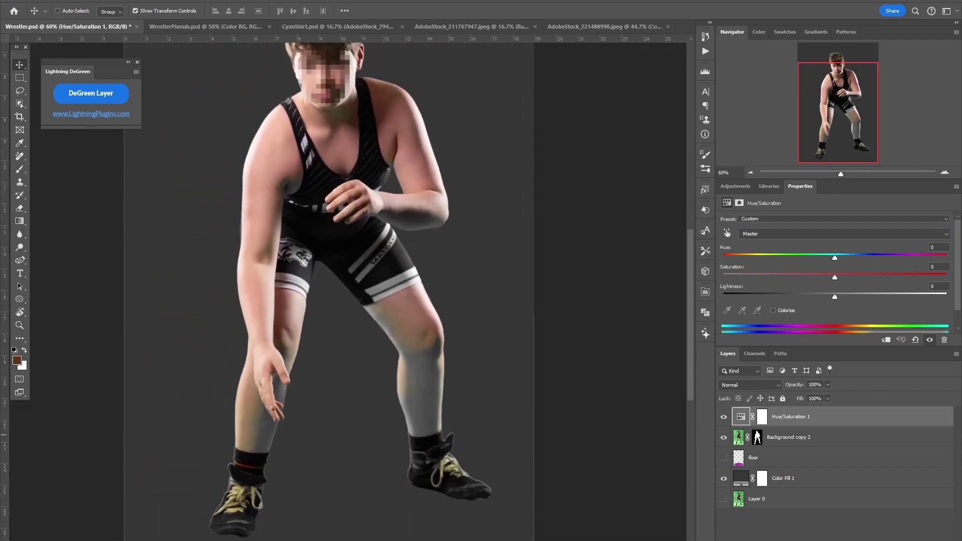
key(Delete)
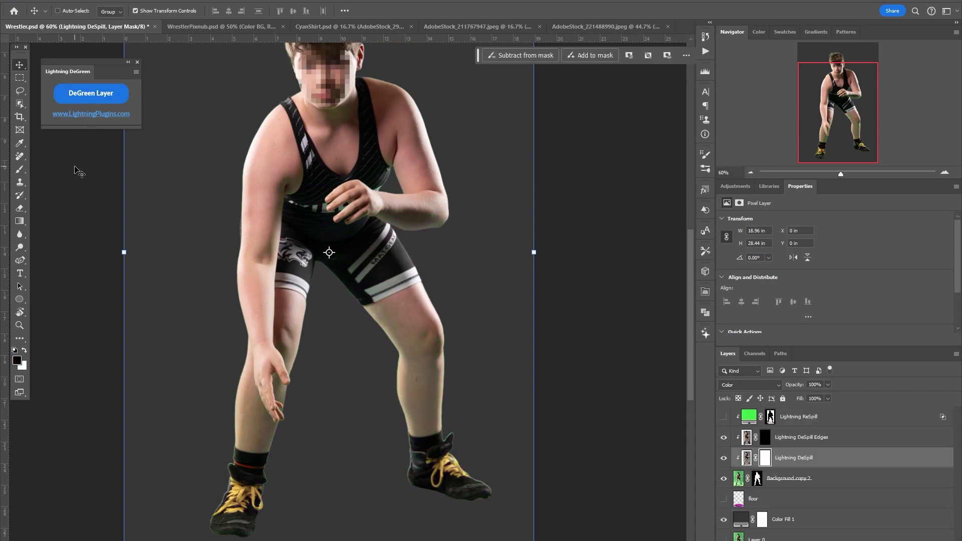
Compare the wrestler's legs and shoes with the Lightning DeSpill layer hidden and shown.
scroll(412, 392, up, 5)
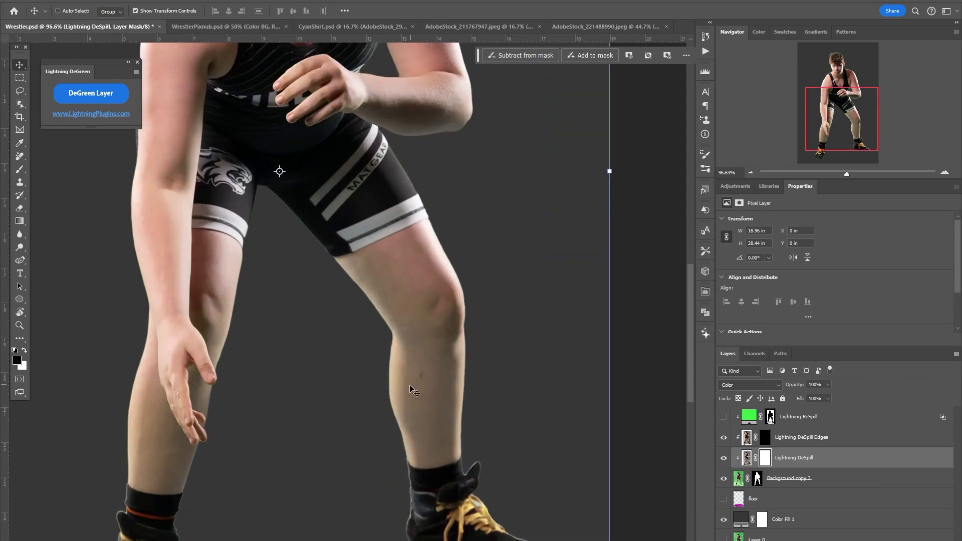
click(723, 457)
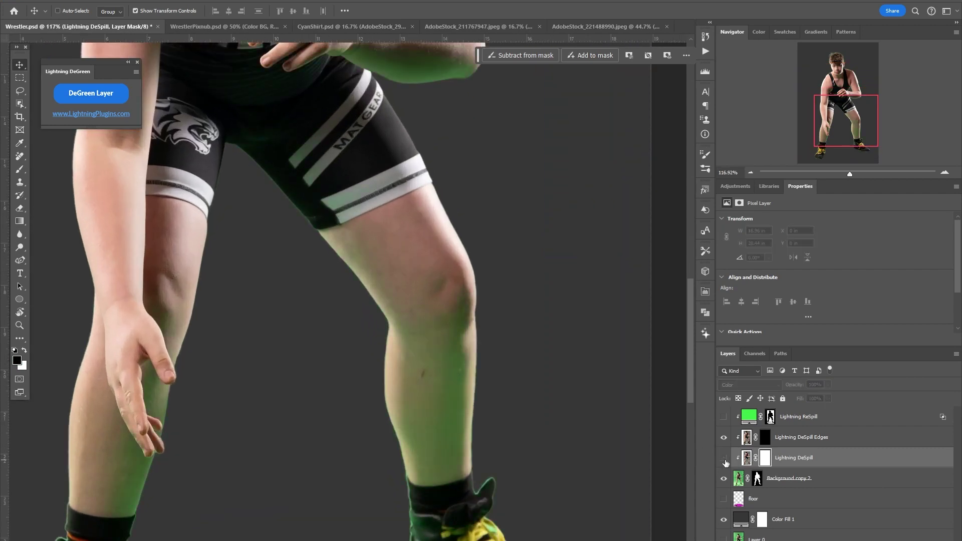
click(723, 458)
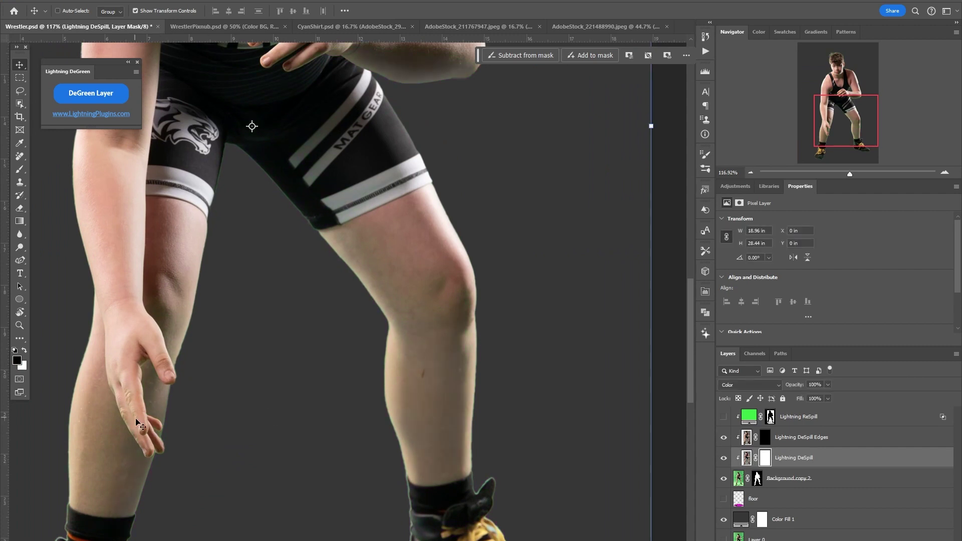
drag(395, 465, 386, 327)
click(723, 459)
click(724, 457)
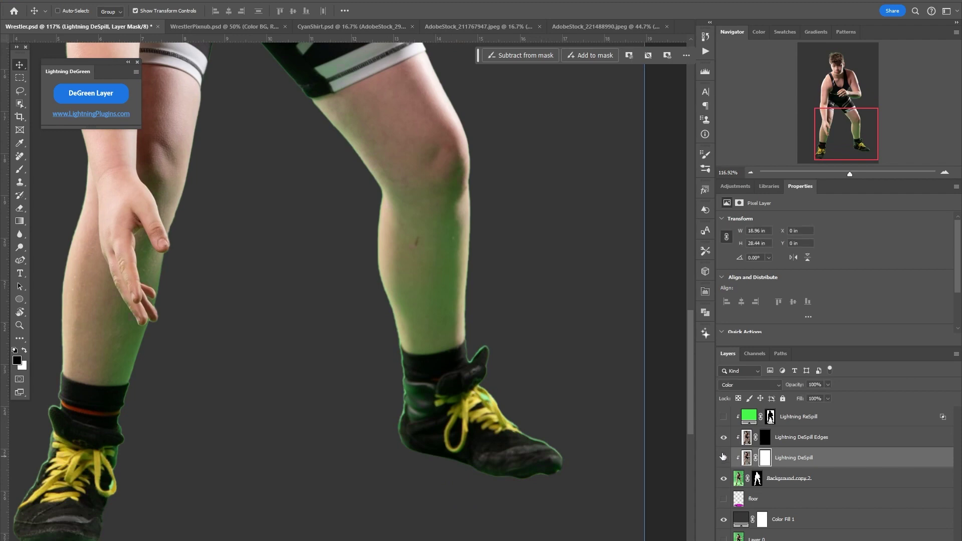
Compare the wrestler's torso, arms and hair with the Lightning DeSpill layer hidden and shown.
drag(429, 133, 446, 399)
click(723, 458)
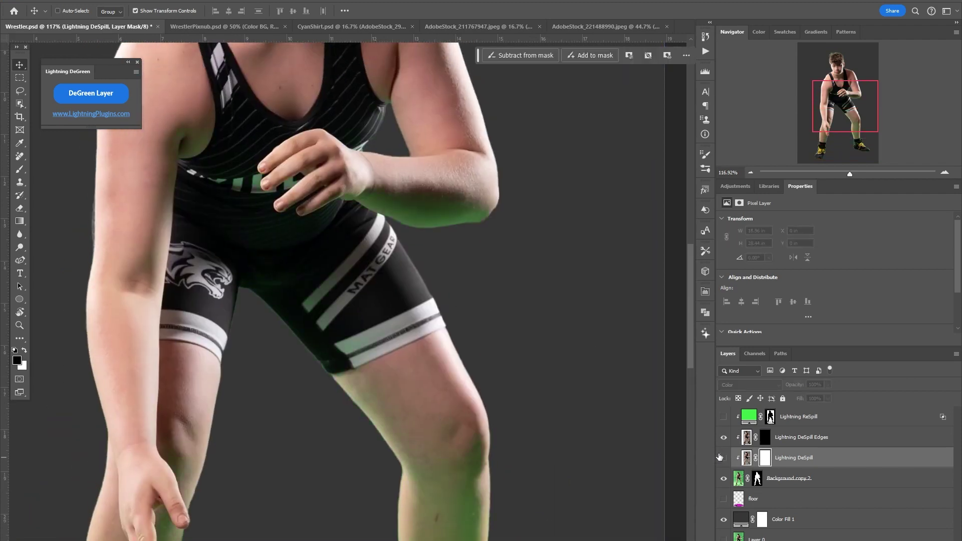
click(723, 458)
drag(431, 126, 556, 531)
click(723, 461)
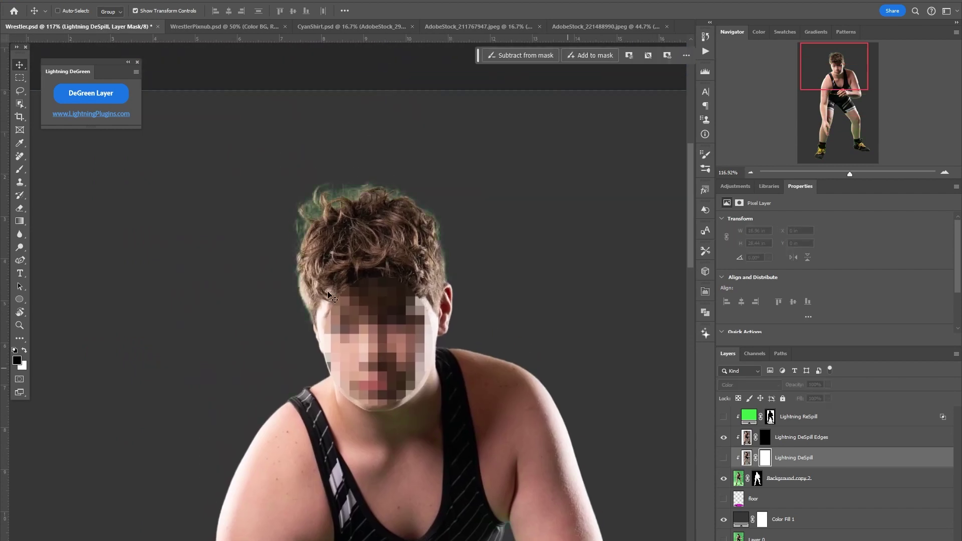
click(721, 457)
scroll(401, 269, down, 4)
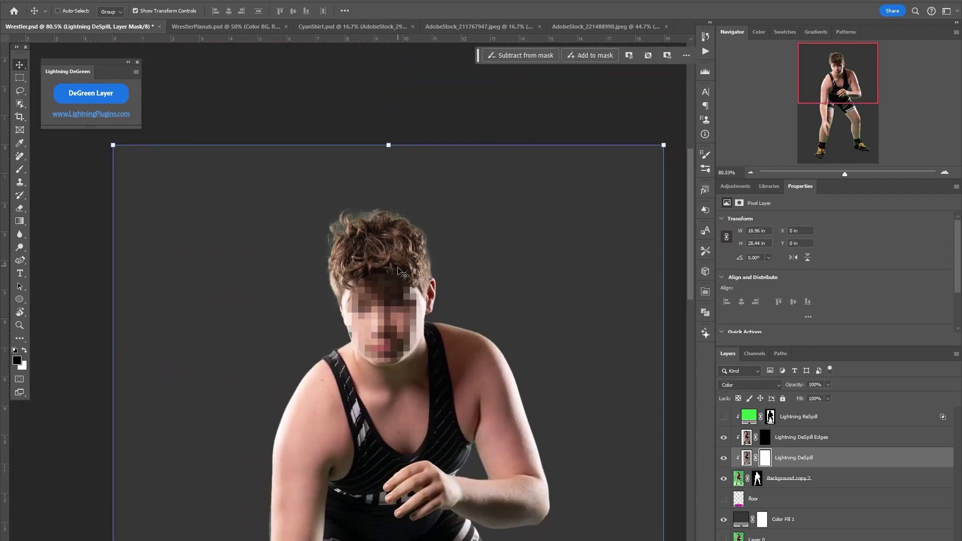
drag(459, 389, 405, 182)
scroll(405, 182, down, 5)
Switch to the WrestlerPixnub.psd document, then select and collapse the Extracted Image group.
click(201, 27)
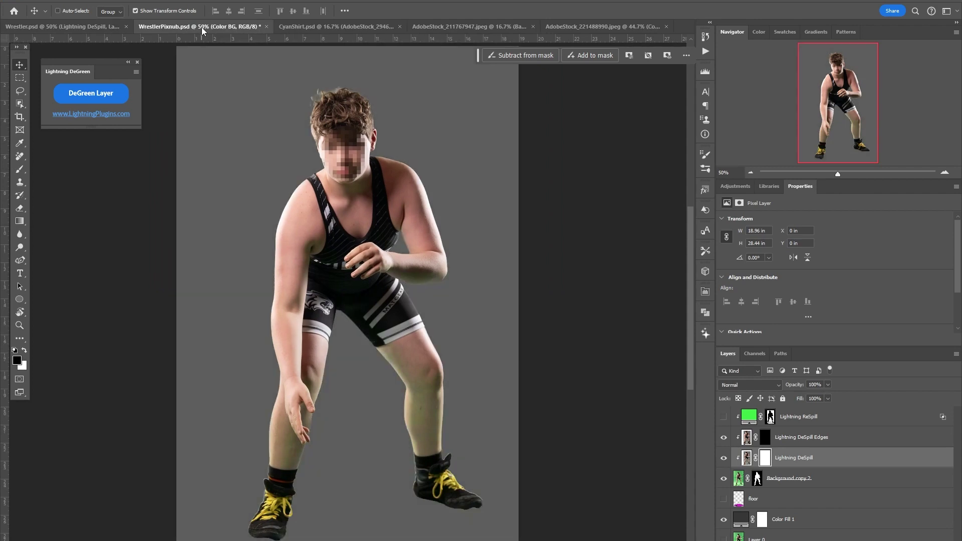
scroll(185, 316, up, 1)
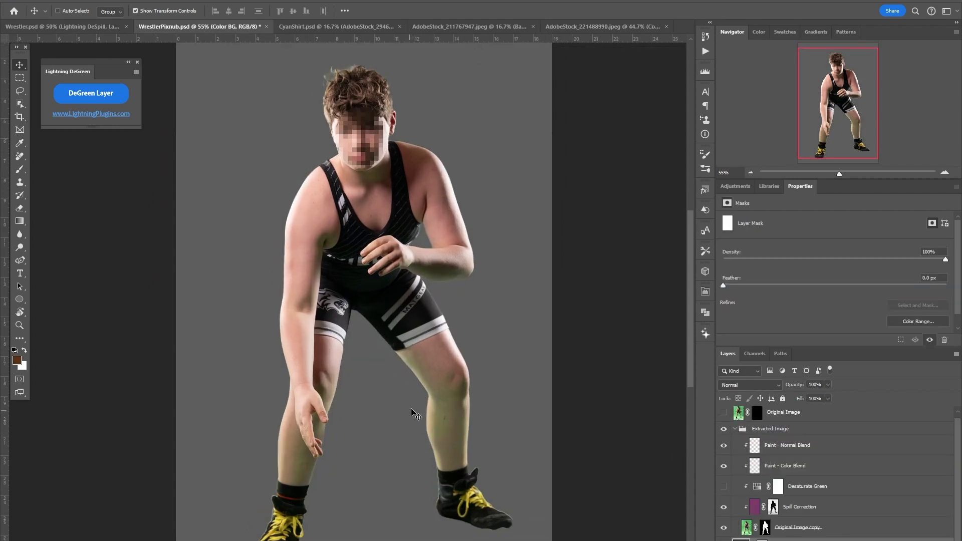
scroll(429, 414, up, 5)
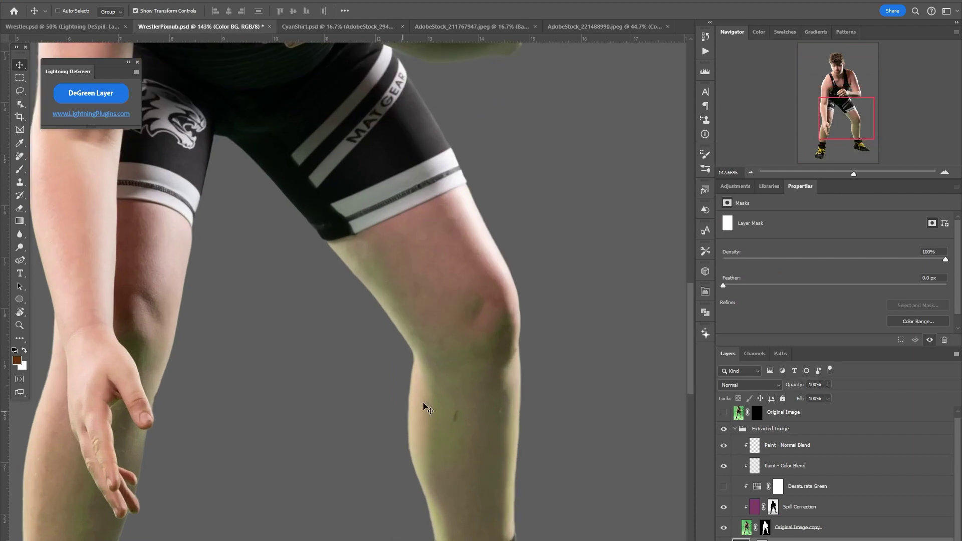
scroll(420, 359, down, 3)
click(748, 429)
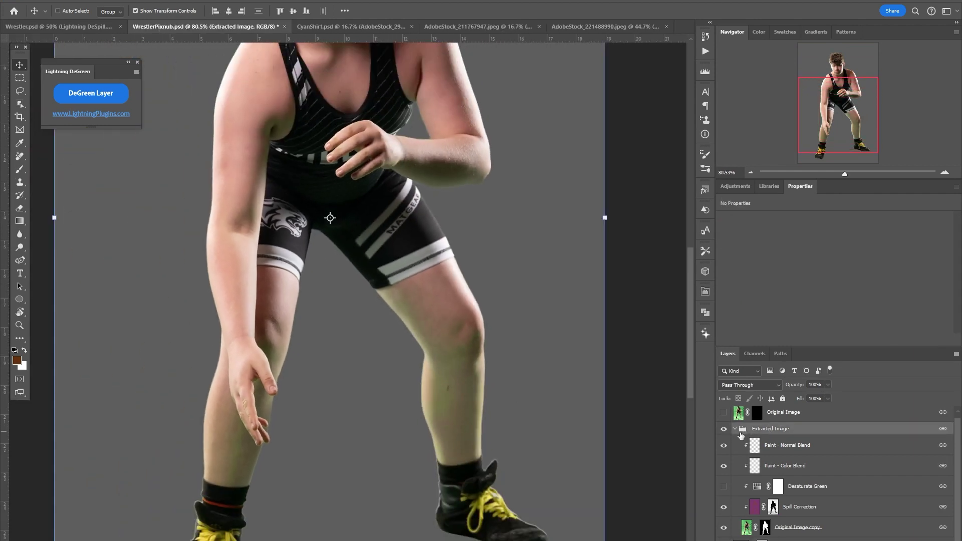
click(735, 429)
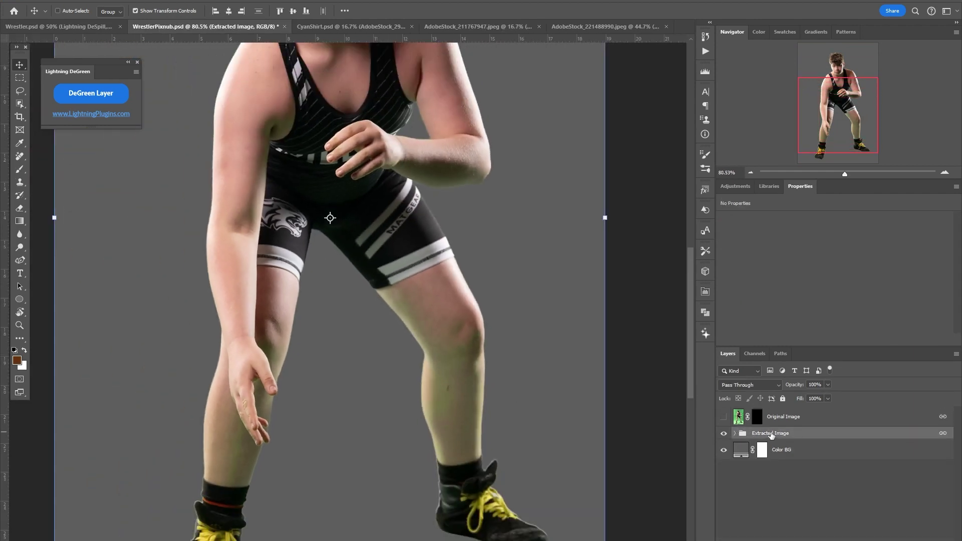
Try DeGreen Layer on the Extracted Image group with its Spill Correction layer still on.
click(102, 93)
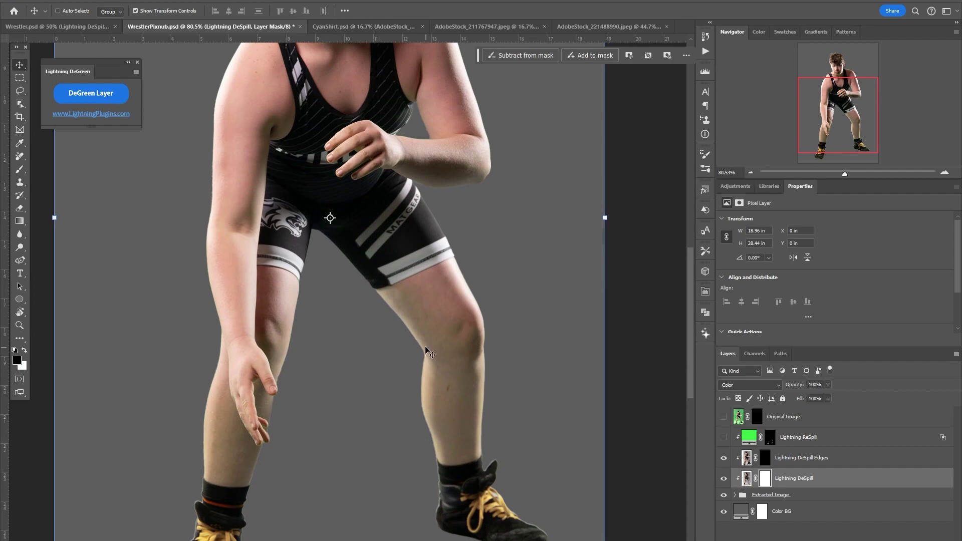
drag(406, 200, 409, 224)
scroll(412, 228, down, 3)
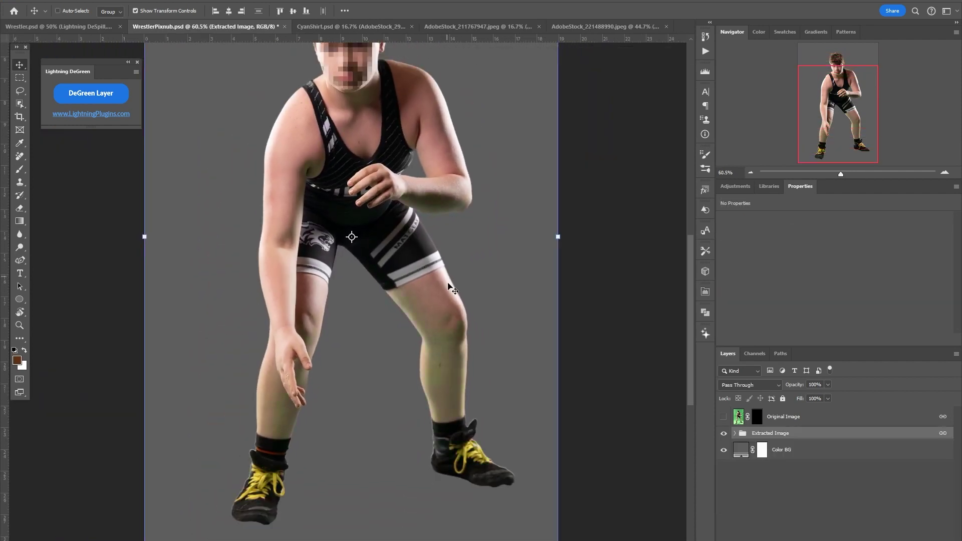
Hide the Paint and Spill Correction layers inside the Extracted Image group and run DeGreen Layer on the group.
click(734, 433)
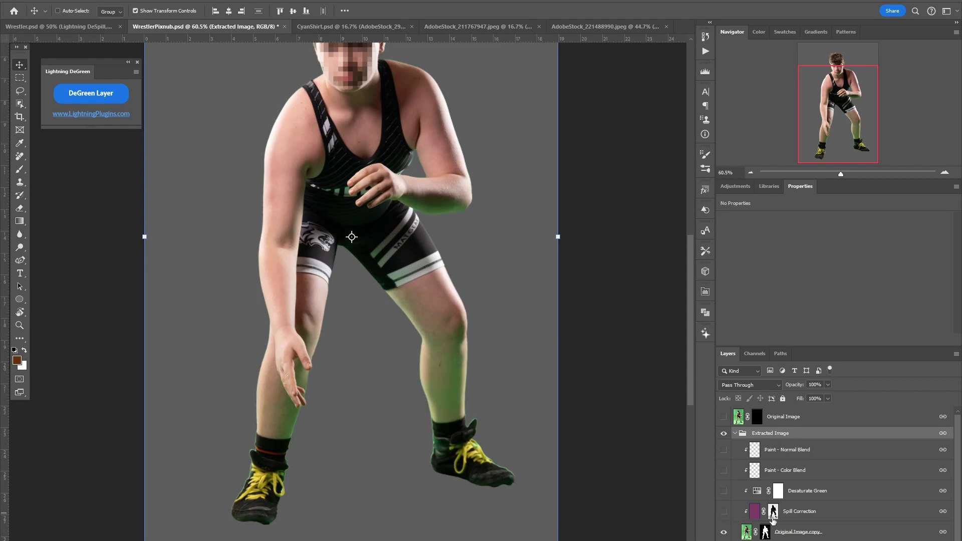
click(734, 434)
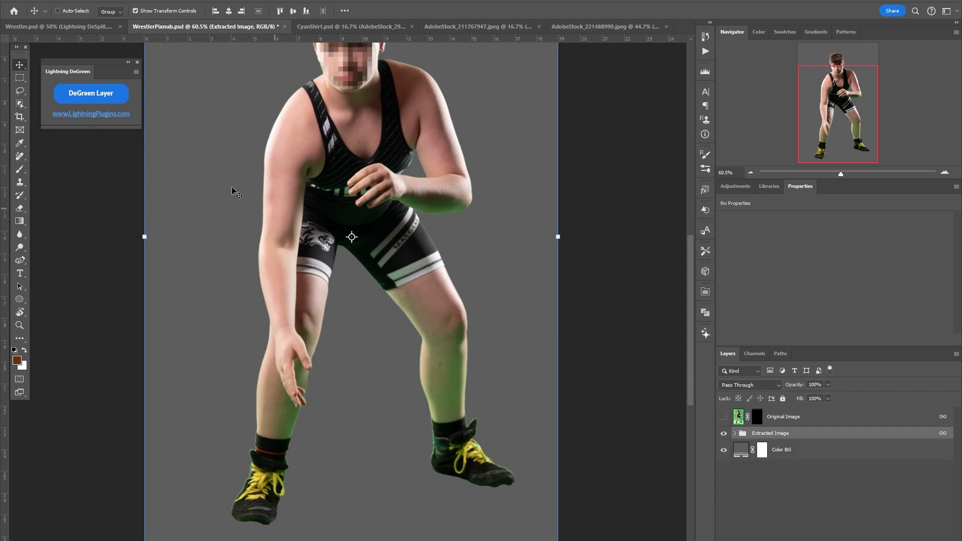
click(97, 95)
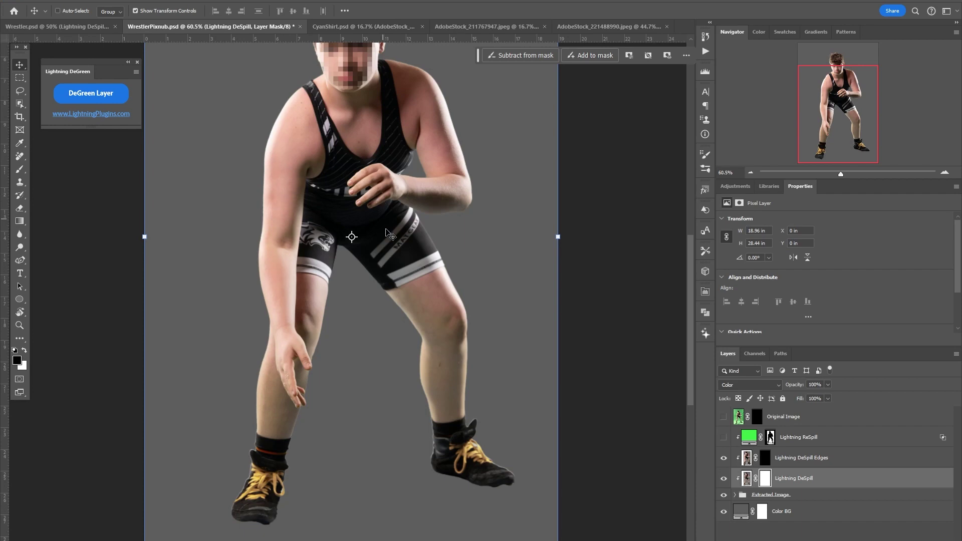
Examine the despilled wrestler from shoes and legs up to the head for remaining green.
scroll(393, 236, up, 3)
scroll(464, 425, up, 2)
scroll(414, 335, up, 2)
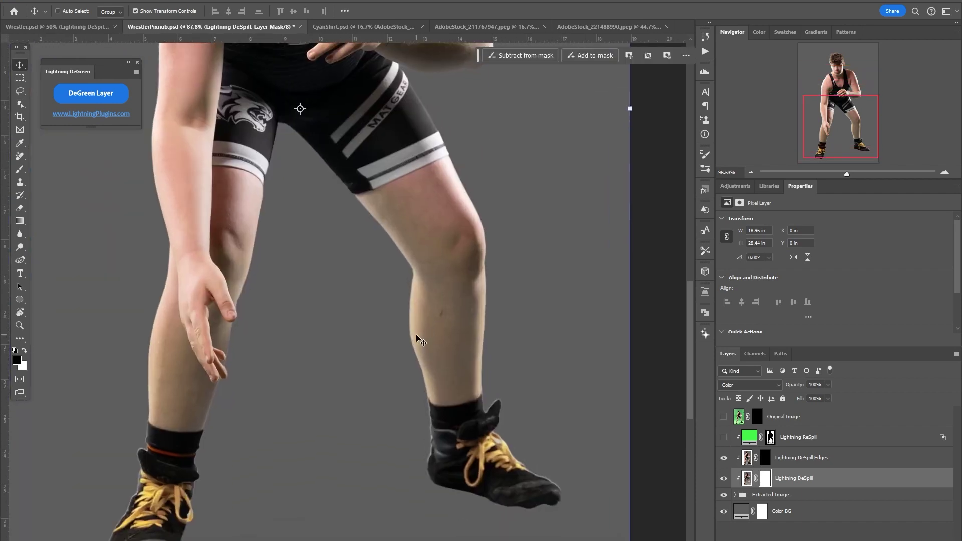
scroll(315, 273, down, 2)
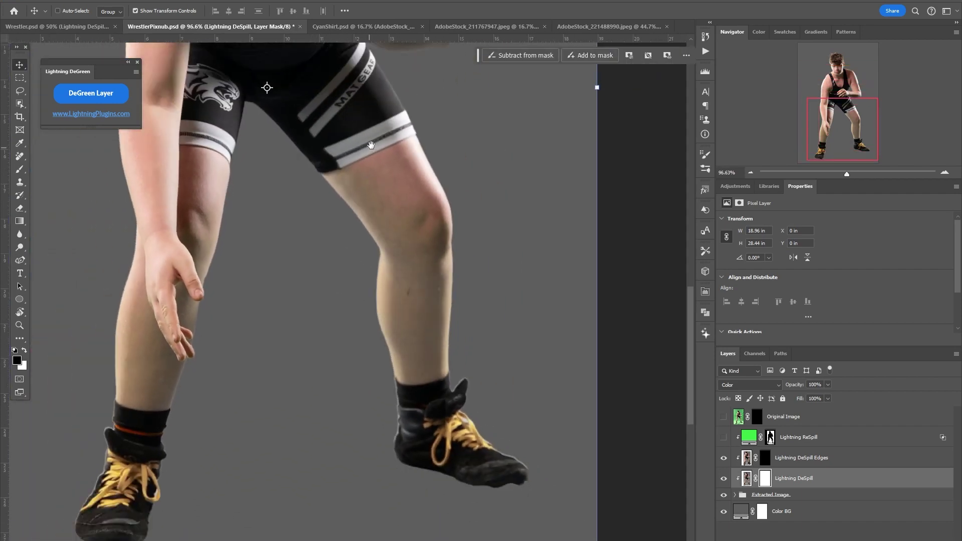
drag(371, 145, 383, 511)
scroll(393, 347, down, 3)
drag(375, 421, 413, 287)
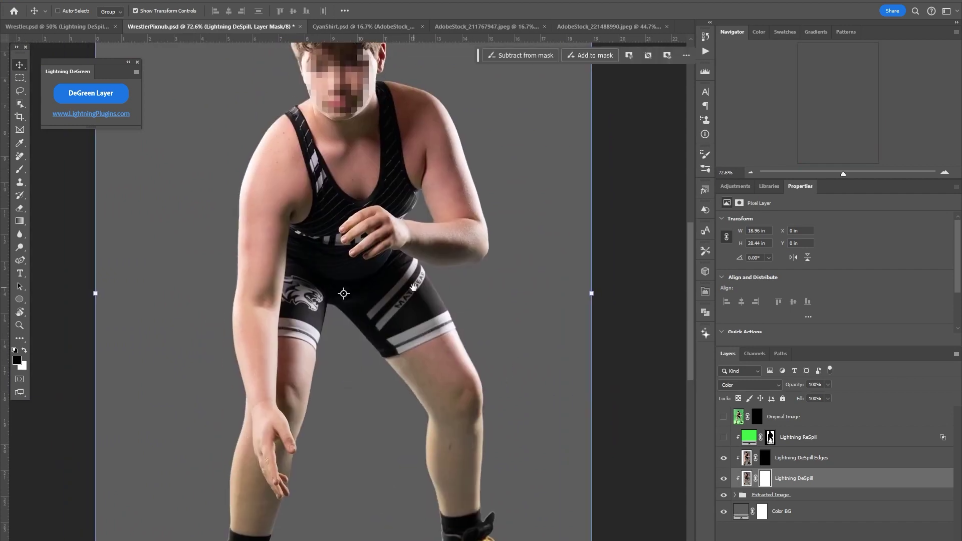
scroll(413, 287, down, 1)
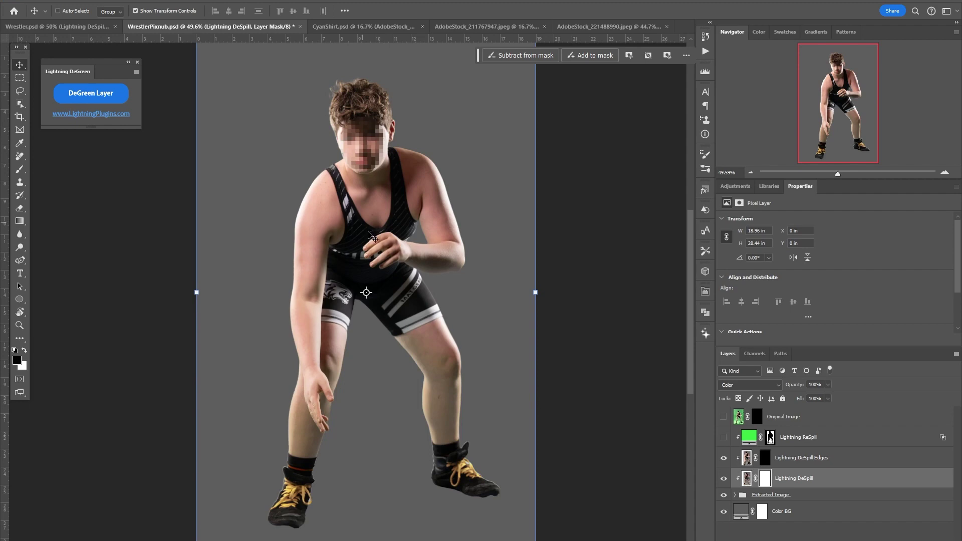
Switch to the CyanShirt.psd document.
key(ctrl+Tab)
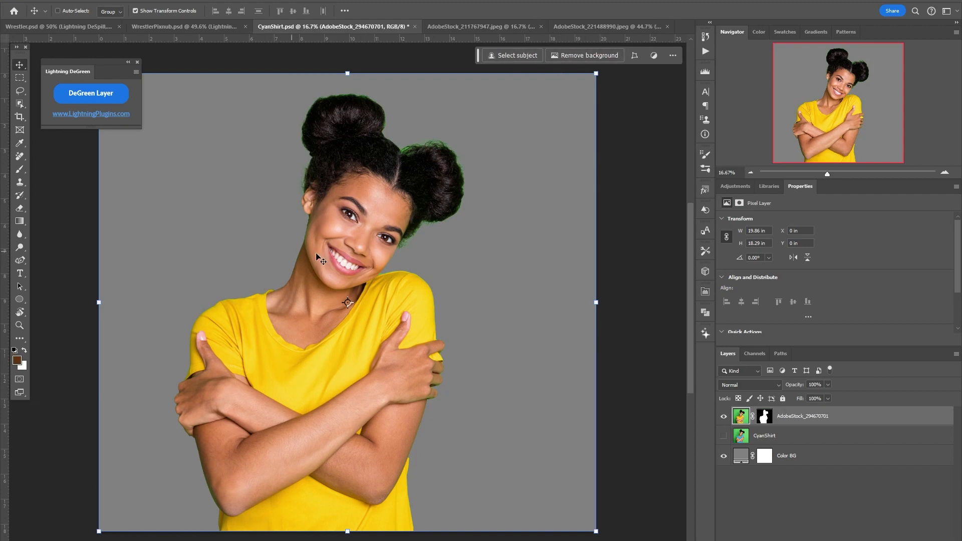
Run DeGreen Layer on the masked yellow-shirt layer and look over the hair edges for remaining green.
scroll(439, 186, up, 5)
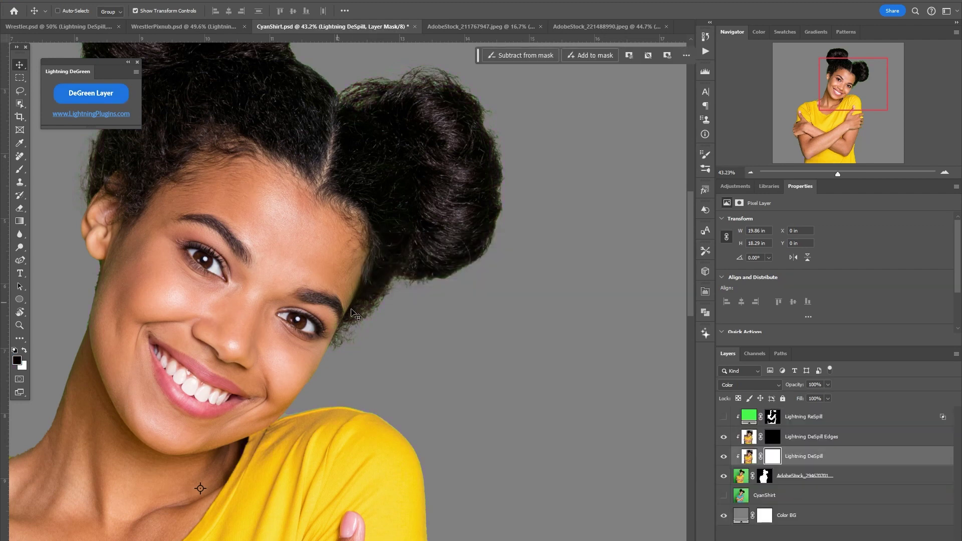
scroll(446, 302, down, 5)
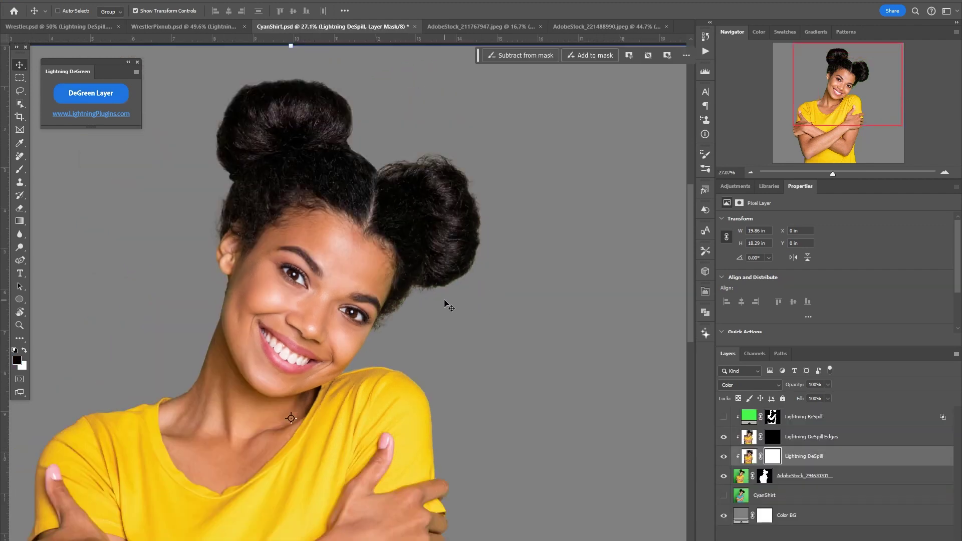
drag(366, 396, 480, 290)
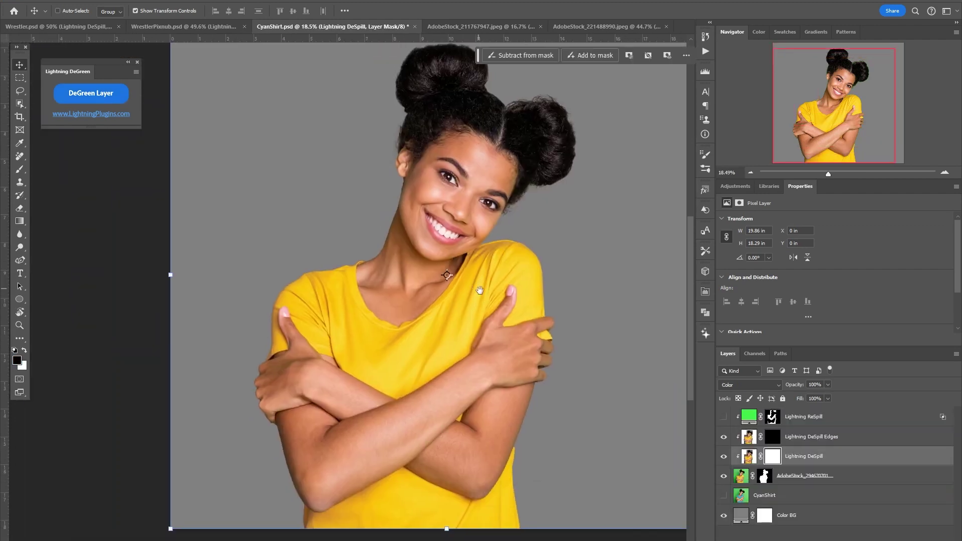
Compare the yellow-shirt portrait with the Lightning DeSpill layer off and on, looking closely at the shirt and arms.
scroll(379, 360, up, 3)
click(723, 456)
click(724, 457)
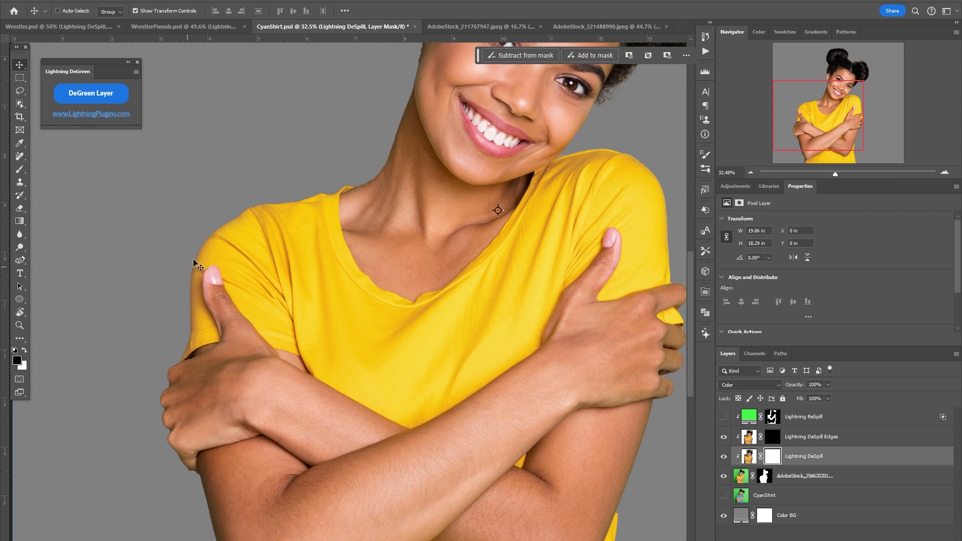
click(723, 457)
click(723, 457)
scroll(441, 341, down, 3)
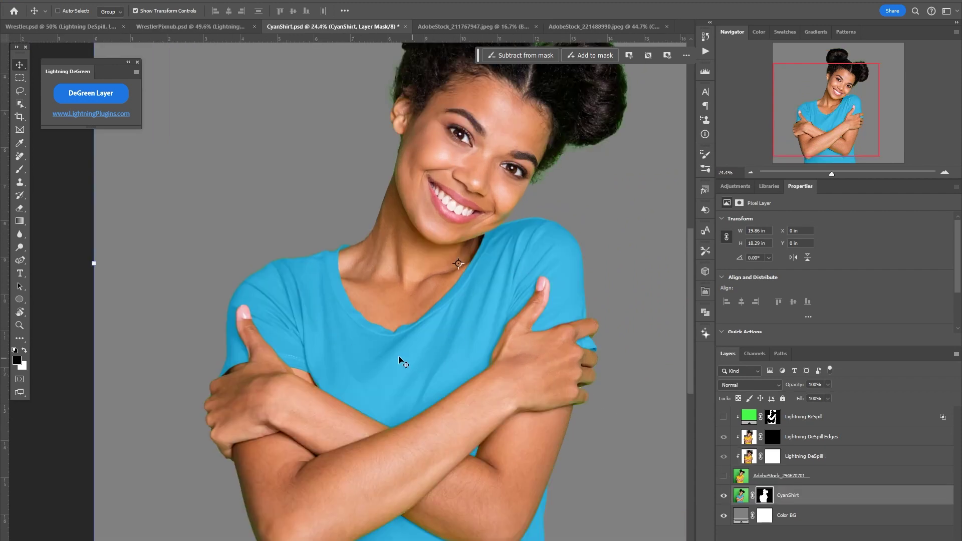
Run DeGreen Layer on the masked CyanShirt layer and compare the result with its Lightning DeSpill layer off and on.
key(ctrl+minus)
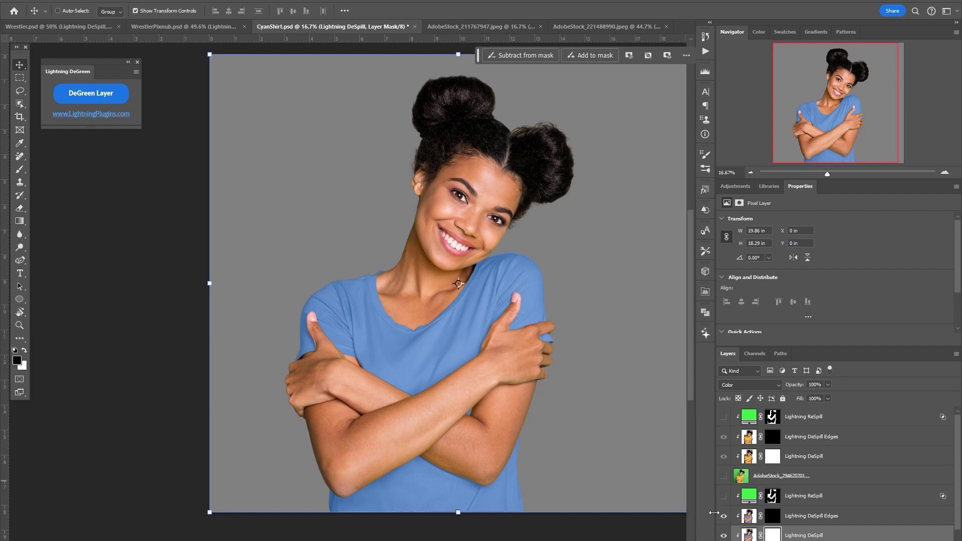
click(723, 535)
click(723, 535)
click(723, 535)
click(723, 535)
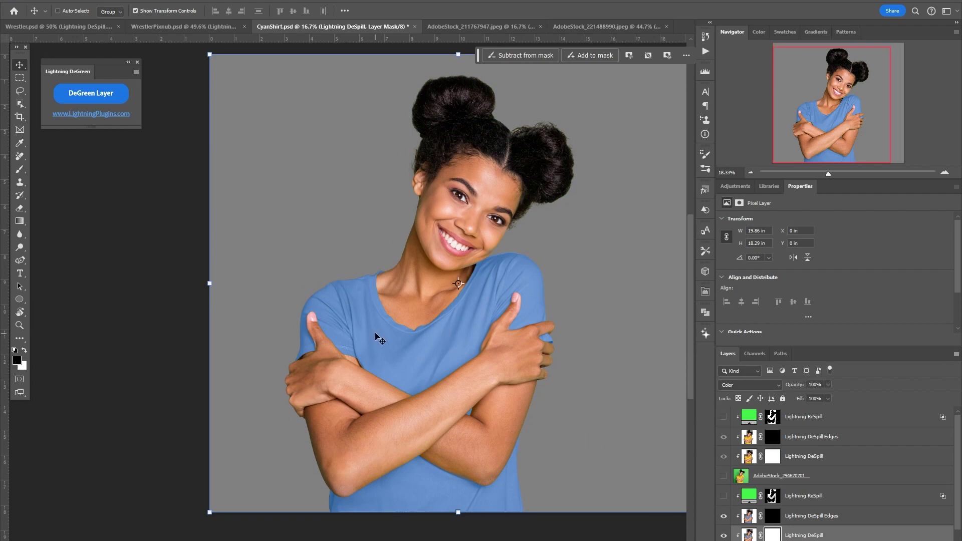
Try restoring the shirt's cyan by painting black over it on the Lightning DeSpill mask with an enlarged brush.
scroll(376, 336, up, 2)
drag(471, 308, 421, 244)
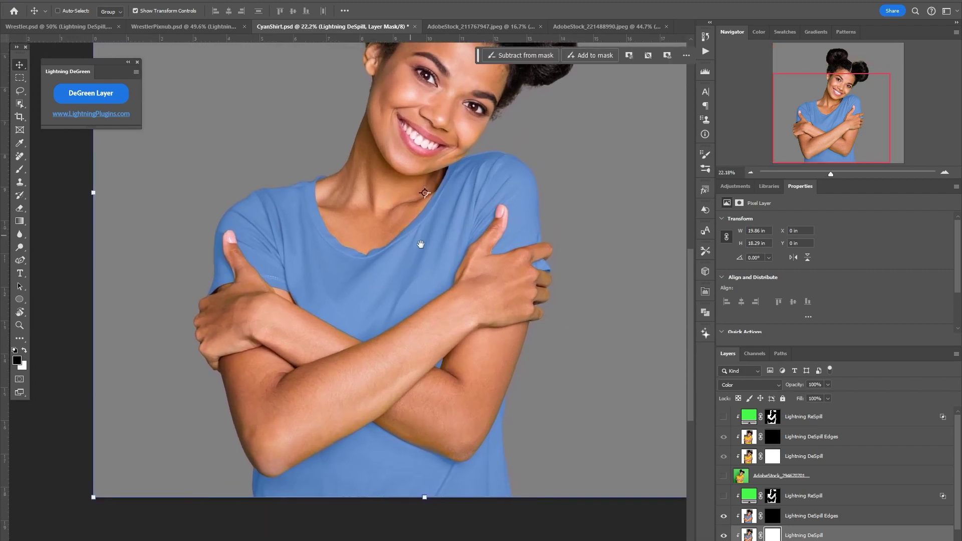
click(23, 171)
mouse_move(326, 304)
mouse_down()
mouse_move(418, 248)
mouse_move(401, 290)
mouse_move(320, 338)
mouse_move(361, 314)
mouse_up()
key(bracketright)
key(bracketright)
key(bracketright)
key(bracketright)
key(bracketright)
key(bracketright)
key(bracketright)
key(bracketright)
mouse_move(320, 271)
mouse_down()
mouse_move(240, 233)
mouse_move(290, 221)
mouse_move(304, 238)
mouse_move(407, 256)
mouse_move(492, 209)
mouse_up()
mouse_move(499, 190)
mouse_down()
mouse_move(493, 242)
mouse_move(352, 344)
mouse_move(411, 354)
mouse_move(309, 427)
mouse_move(317, 443)
mouse_move(430, 438)
mouse_move(475, 498)
mouse_move(397, 510)
mouse_move(386, 486)
mouse_move(337, 455)
mouse_move(289, 460)
mouse_move(276, 486)
mouse_up()
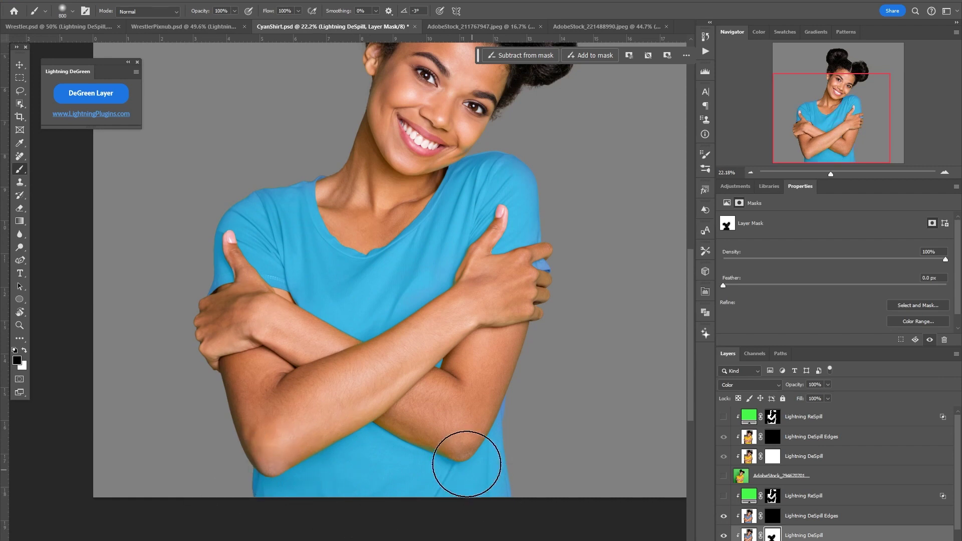
key(ctrl+z)
key(ctrl+z)
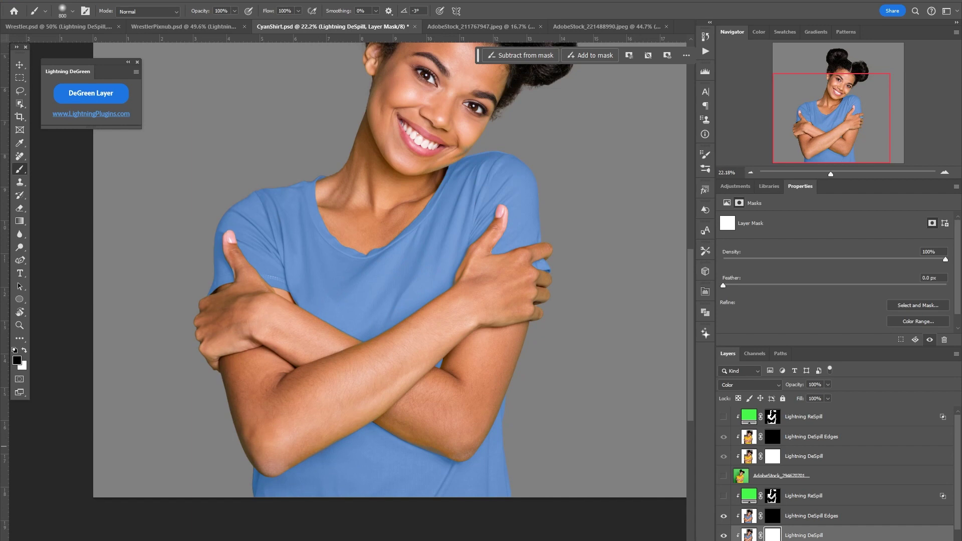
Add a Hue/Saturation adjustment above the cyan shirt's Lightning DeSpill layer, setting Blues to hue -25 and saturation +46.
click(900, 540)
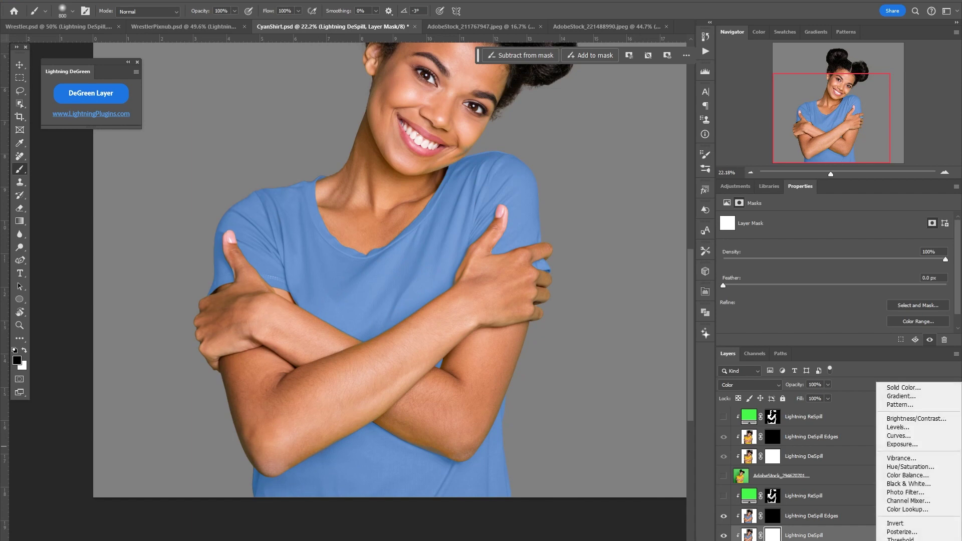
click(915, 470)
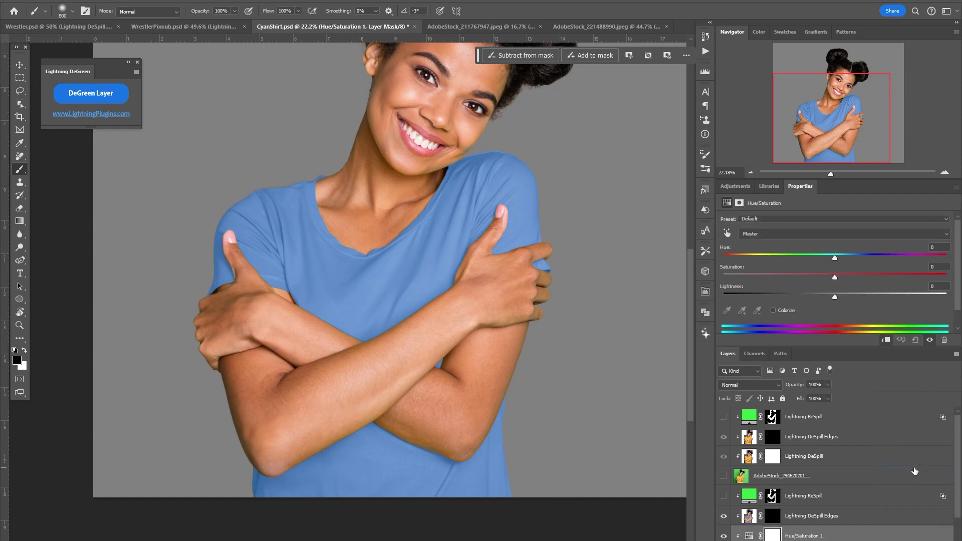
click(785, 235)
click(762, 279)
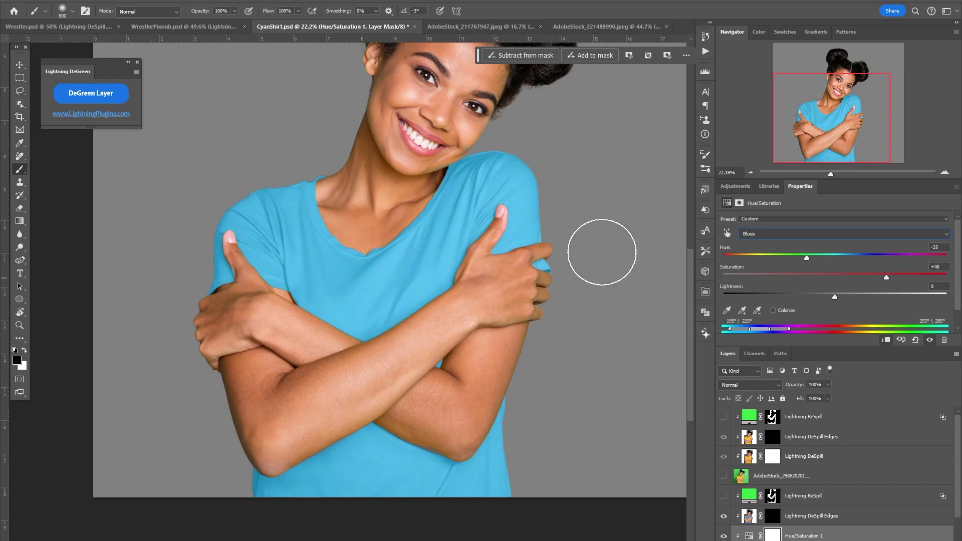
Compare the shirt color with the Lightning DeSpill layer off and on, and fine-tune the Blues hue to match the original.
scroll(737, 530, down, 2)
click(722, 496)
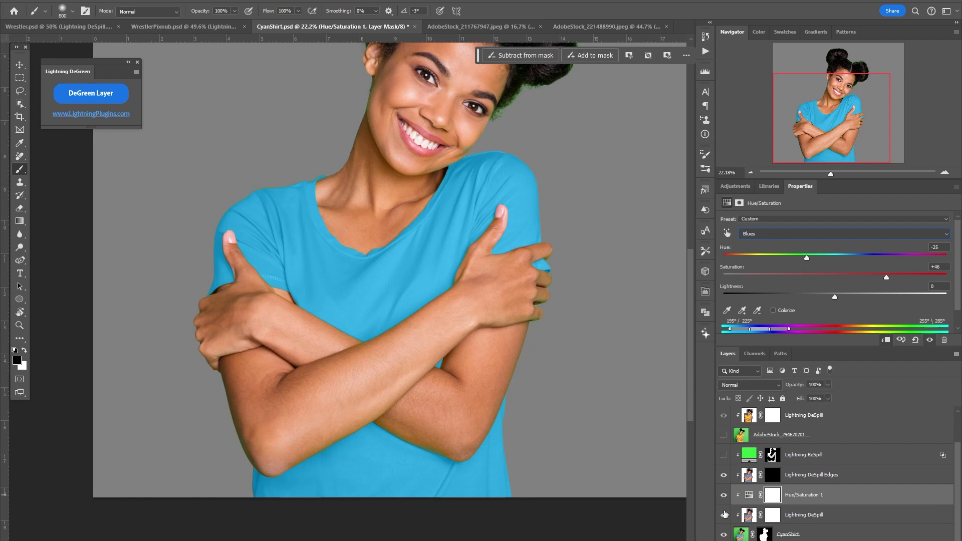
click(723, 497)
drag(807, 258, 814, 257)
mouse_move(723, 507)
mouse_down()
mouse_move(723, 496)
mouse_move(723, 510)
mouse_up()
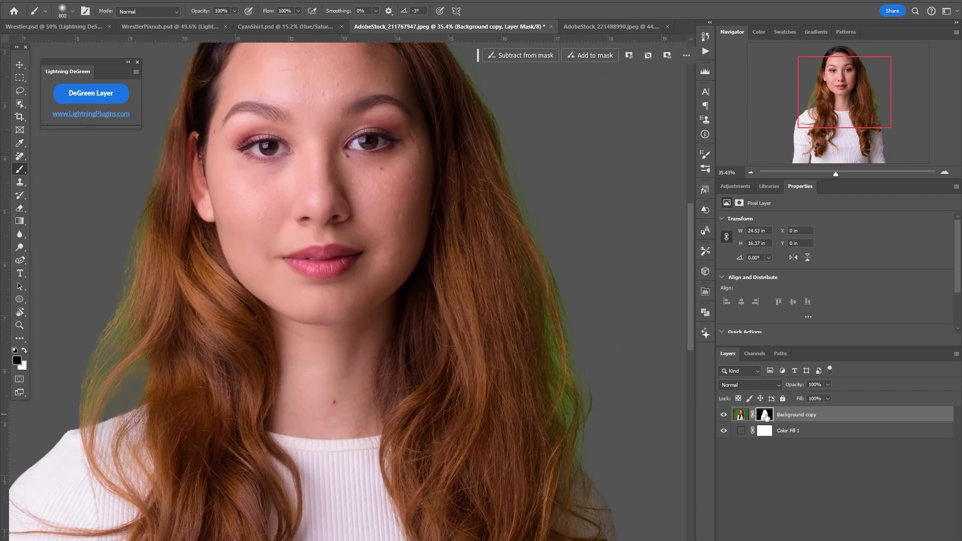
Open the Background copy mask in Select and Mask for AdobeStock_211767947.jpeg, check the hair edges, and accept the mask.
double_click(765, 416)
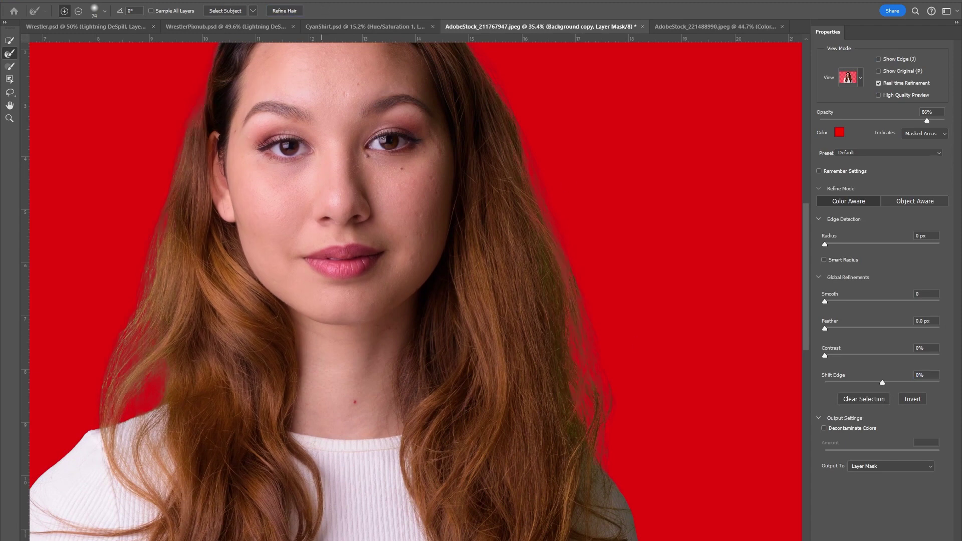
key(Return)
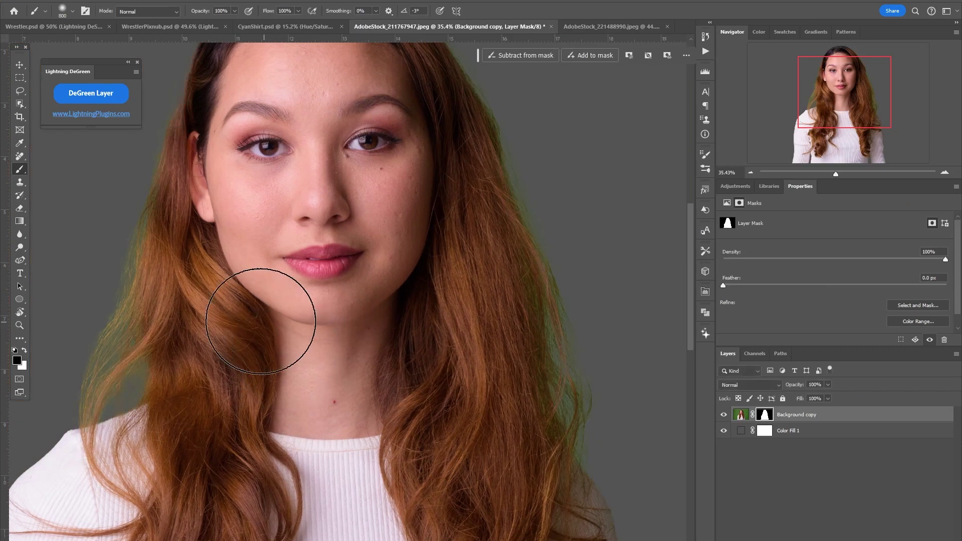
drag(267, 227, 350, 267)
scroll(351, 267, down, 2)
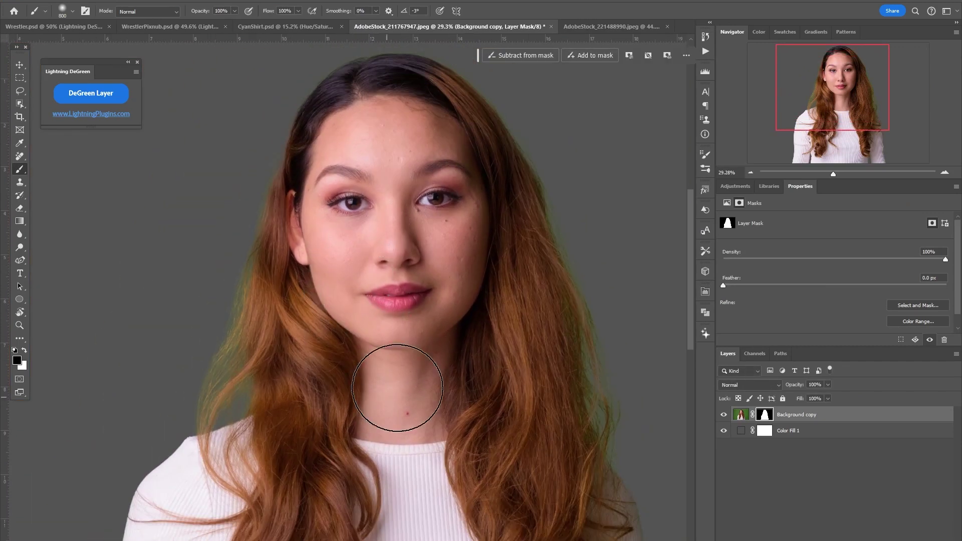
Run DeGreen Layer on the masked Background copy layer, accept the selection warning, and examine the loose hair strands for leftover green.
click(103, 98)
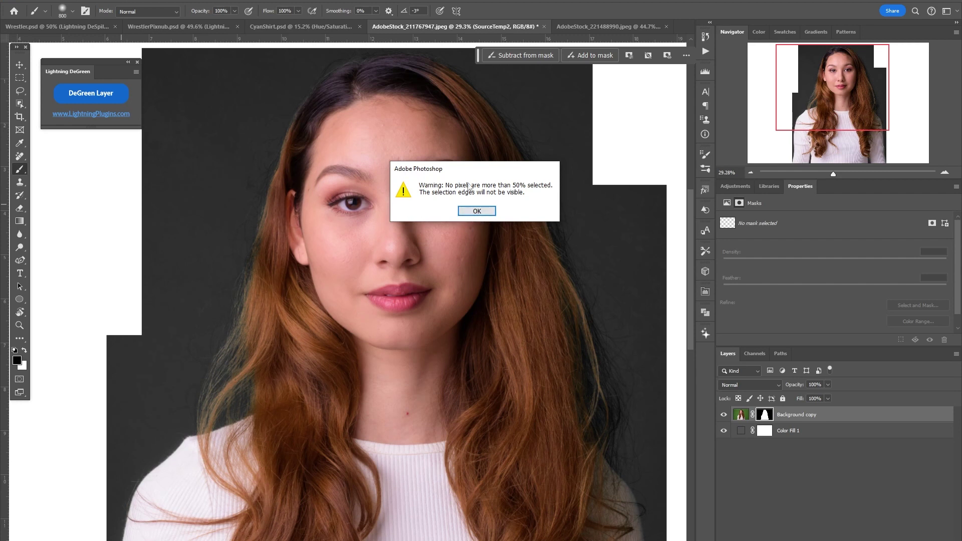
click(474, 213)
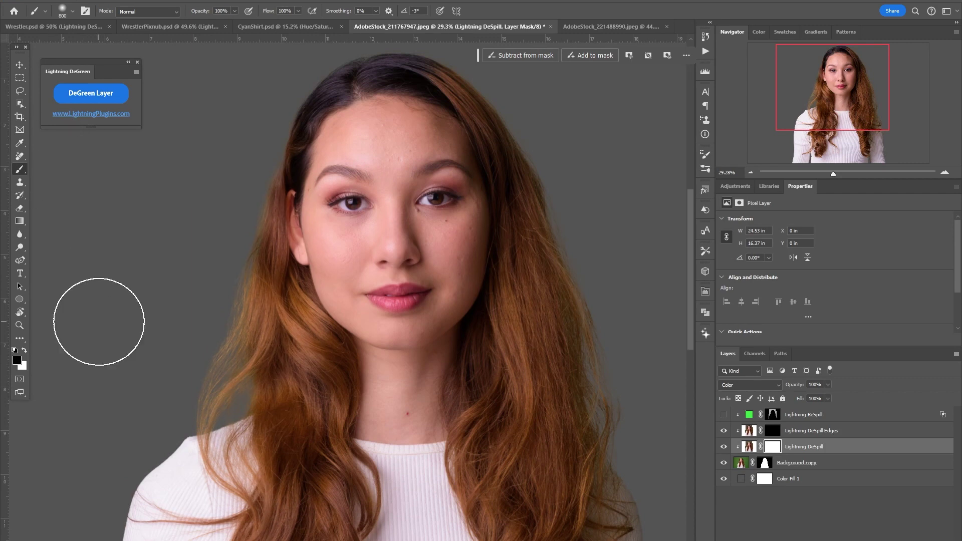
scroll(215, 401, up, 2)
scroll(215, 401, up, 1)
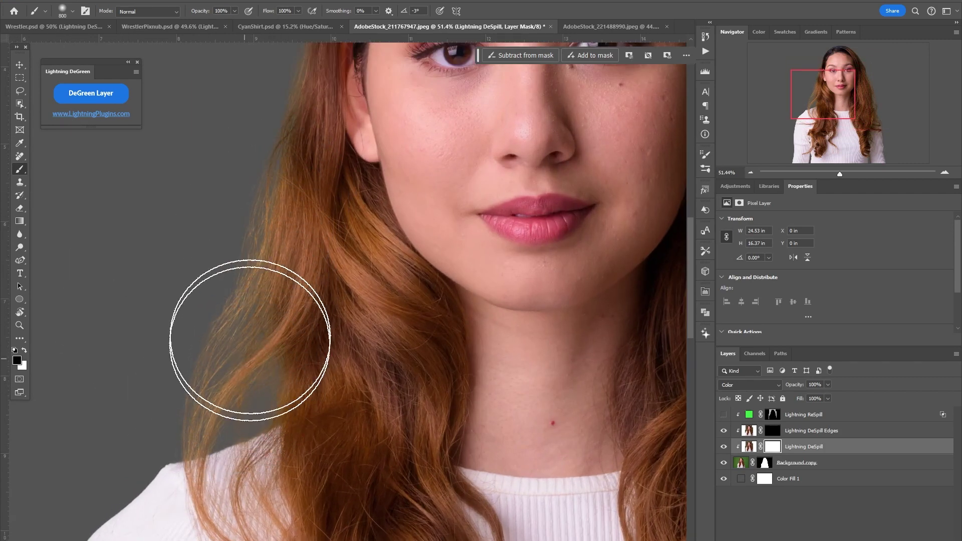
scroll(281, 222, down, 1)
scroll(284, 227, down, 1)
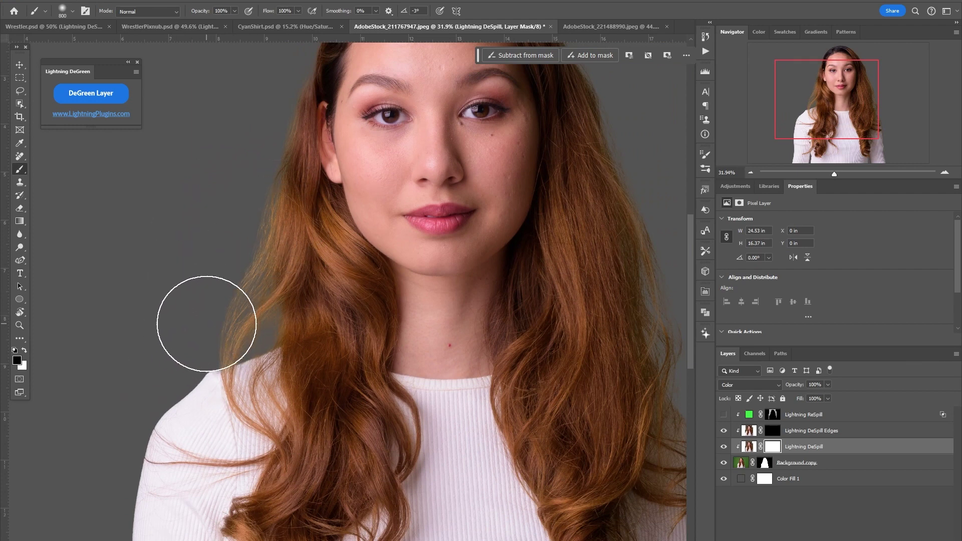
Paint white on the Lightning DeSpill Edges mask along the outer hair edge on the image's left side.
click(801, 434)
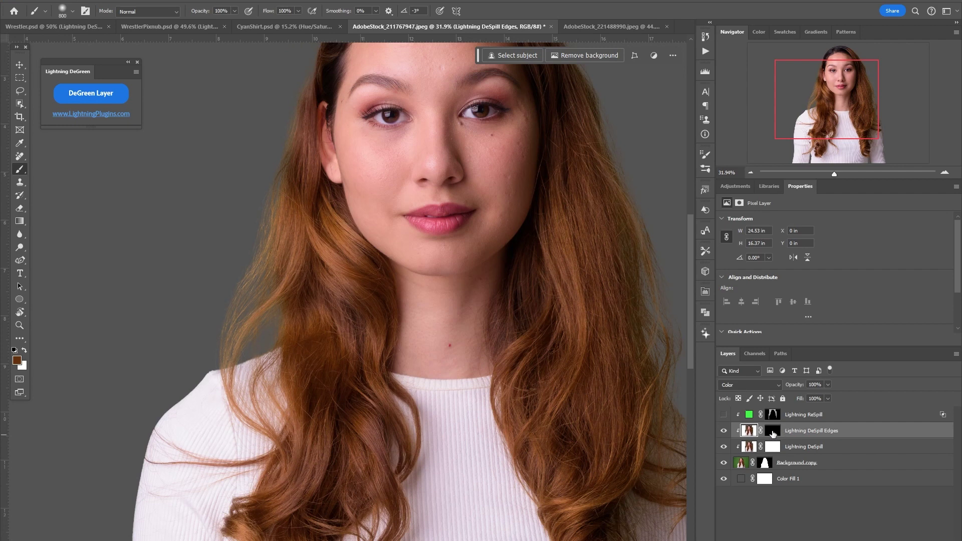
click(773, 432)
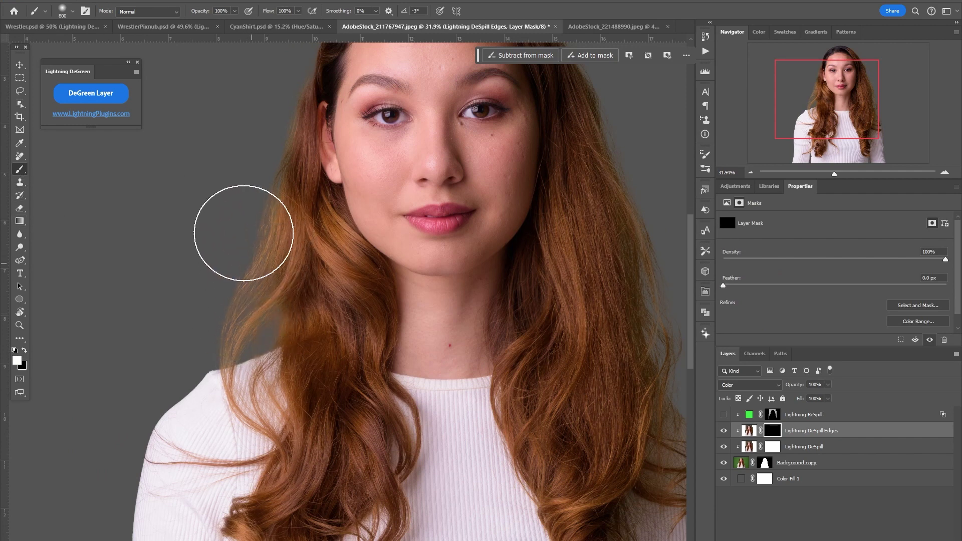
mouse_move(259, 115)
mouse_down()
mouse_move(227, 304)
mouse_move(248, 306)
mouse_up()
Compare the painted hair edge up close with the Lightning DeSpill Edges layer off and on.
click(725, 431)
click(724, 431)
scroll(294, 314, up, 4)
scroll(270, 319, up, 1)
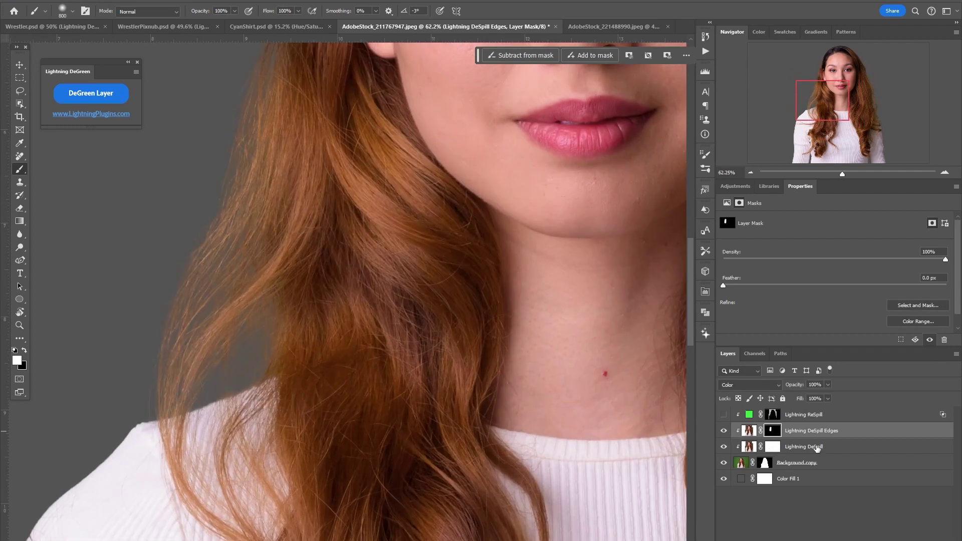
click(724, 431)
click(724, 431)
click(725, 431)
Paint white on the Lightning DeSpill Edges mask along the outer hair edge on the image's right side.
drag(818, 109, 861, 122)
drag(464, 202, 442, 95)
drag(866, 108, 867, 79)
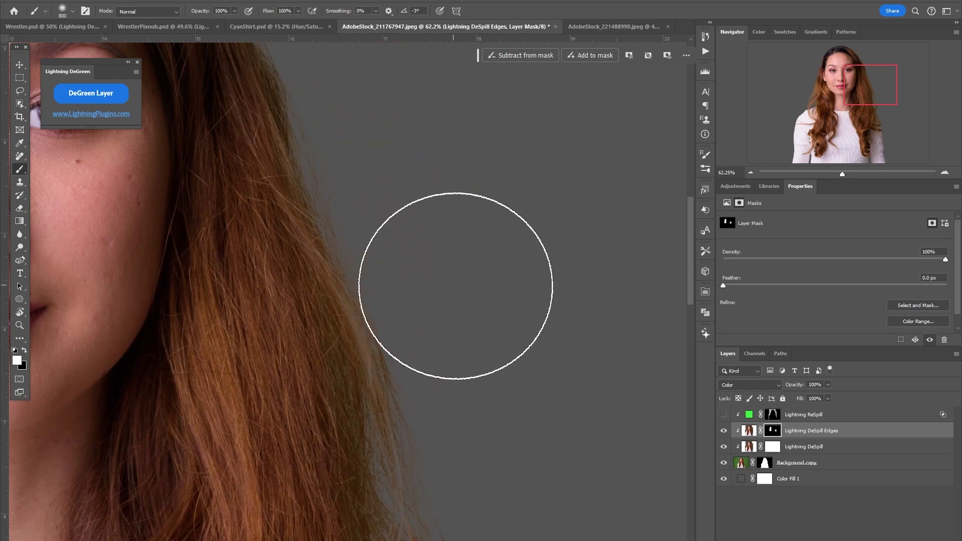
scroll(460, 285, down, 3)
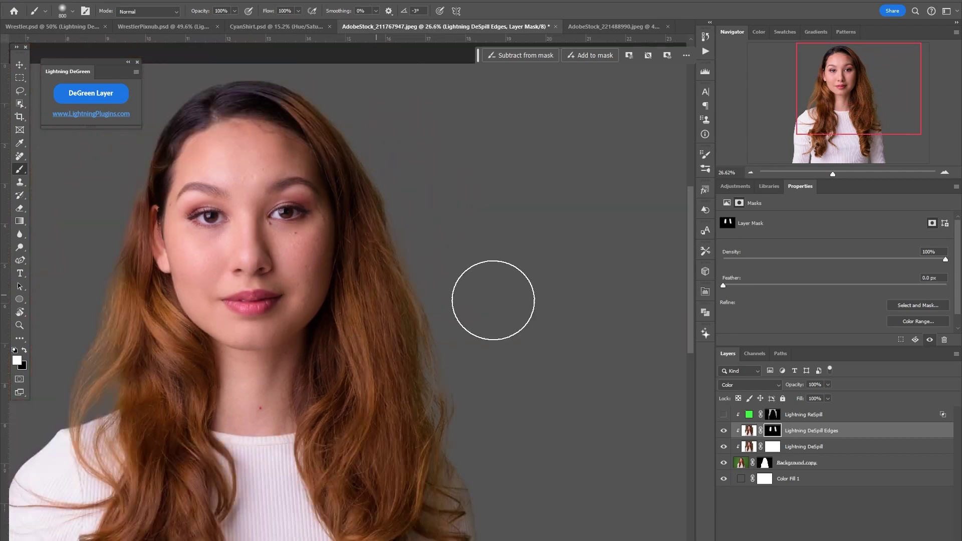
Paint white on the Lightning DeSpill Edges mask down the shoulder and sleeve on the image's left side, and check the result.
drag(876, 105, 856, 126)
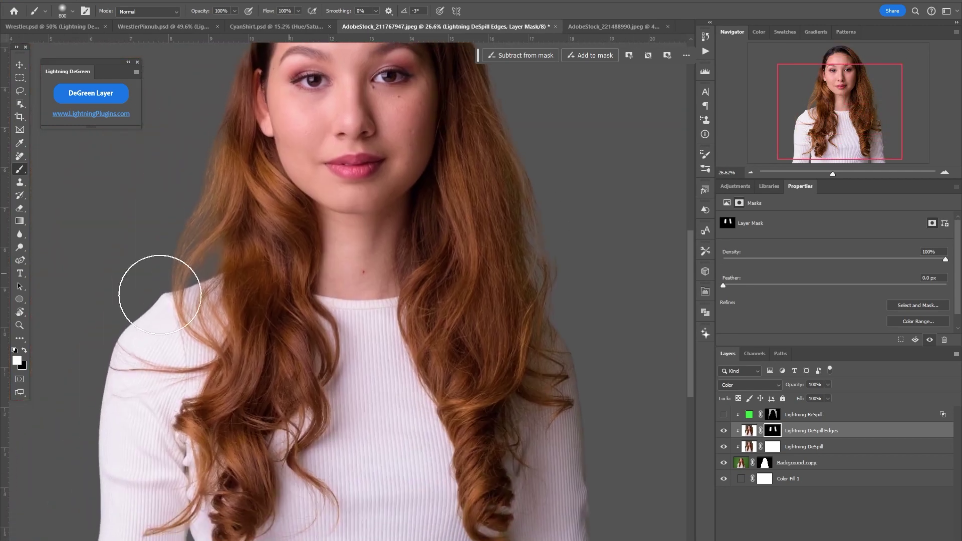
mouse_move(125, 291)
mouse_down()
mouse_move(124, 342)
mouse_move(145, 370)
mouse_move(132, 380)
mouse_move(146, 303)
mouse_move(99, 387)
mouse_move(86, 494)
mouse_up()
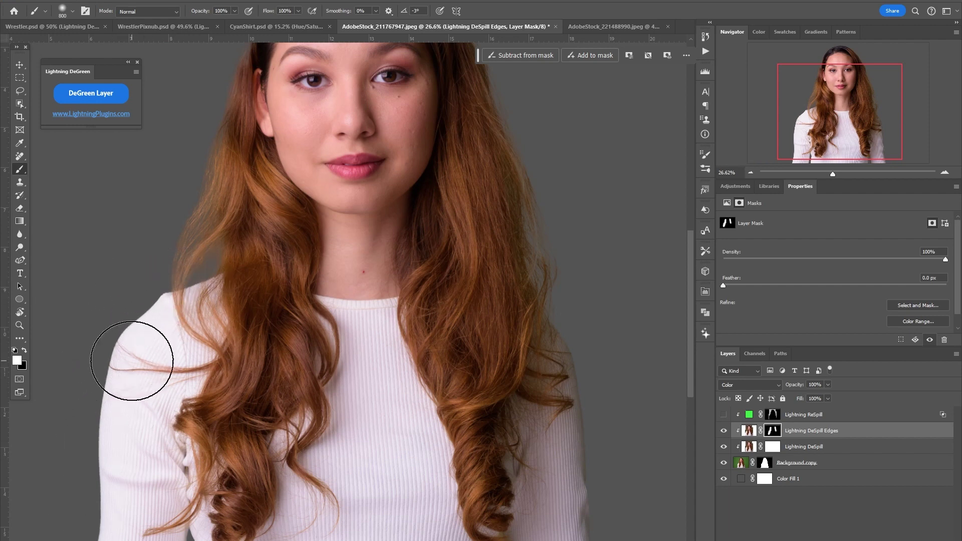
scroll(114, 339, up, 5)
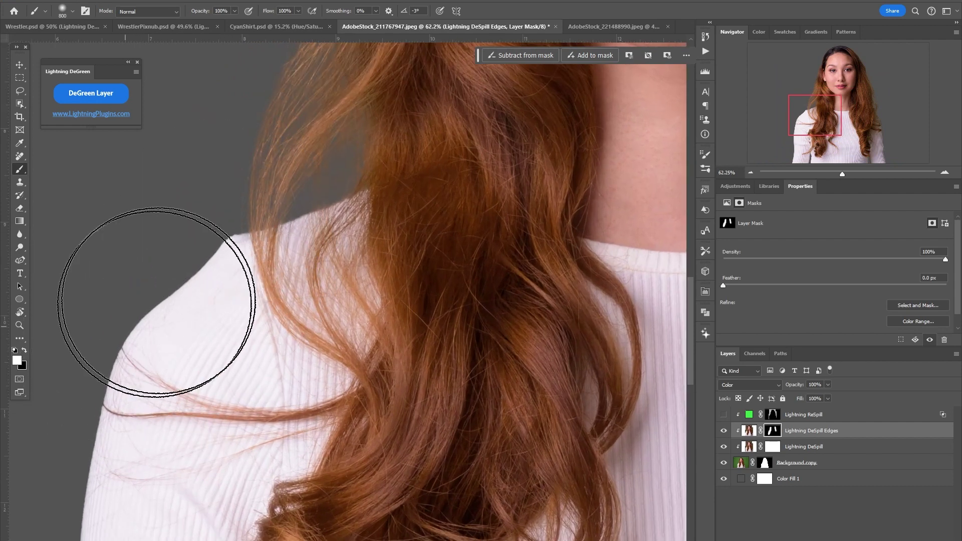
scroll(215, 247, down, 4)
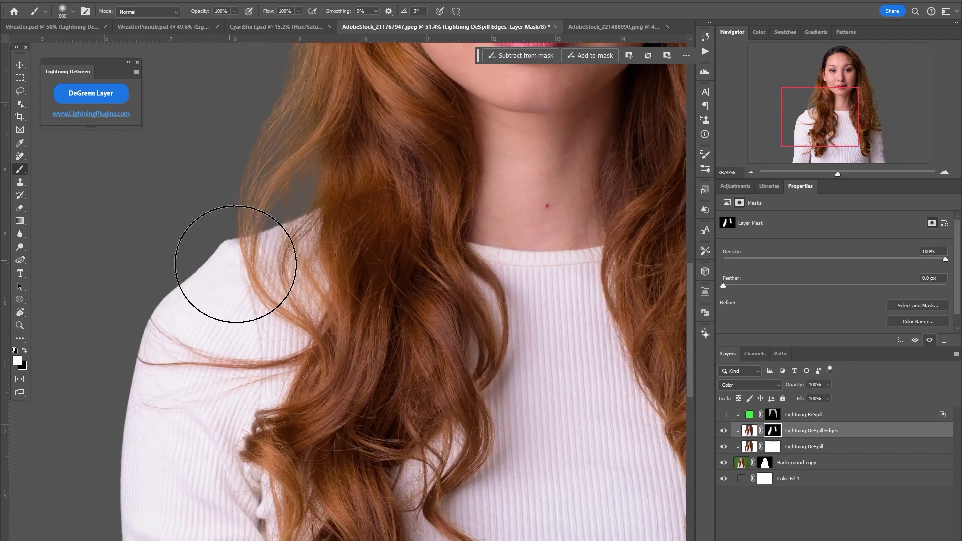
scroll(242, 266, down, 1)
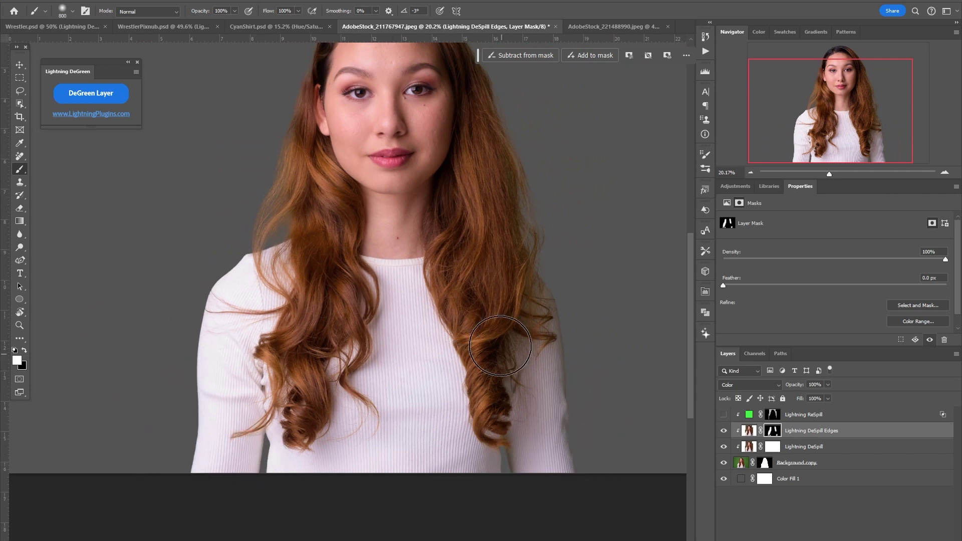
Switch to Wrestler.psd, turn on its Lightning ReSpill layer, and look closely at the legs and shoes.
click(66, 28)
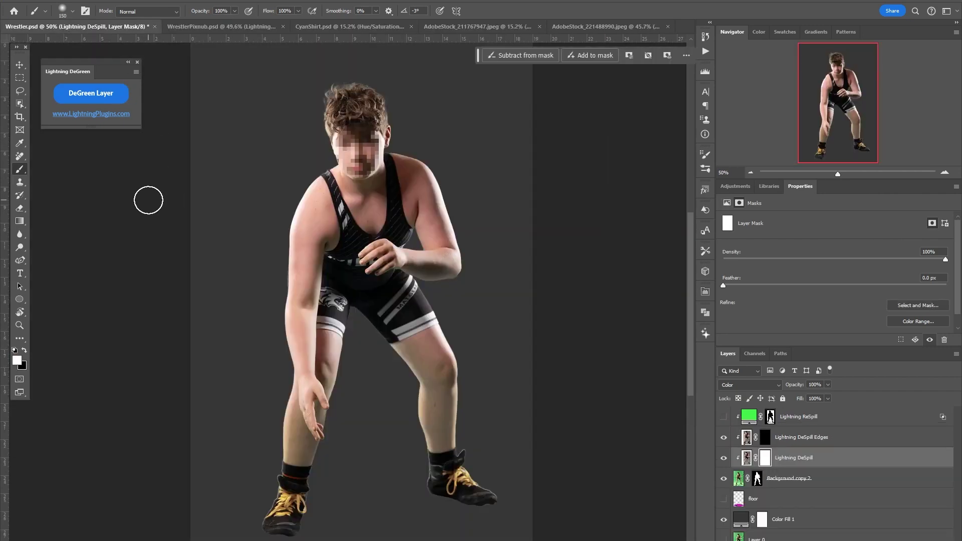
click(807, 423)
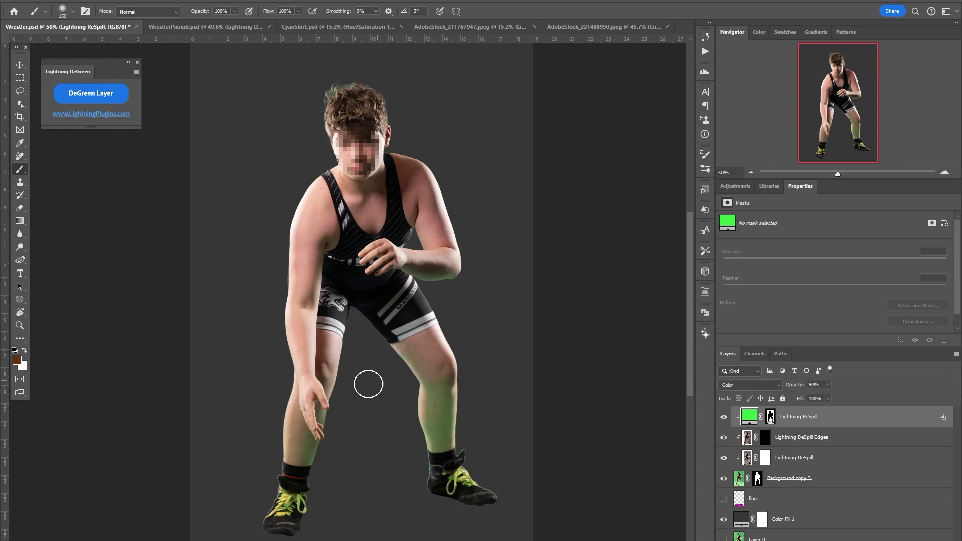
scroll(392, 423, up, 3)
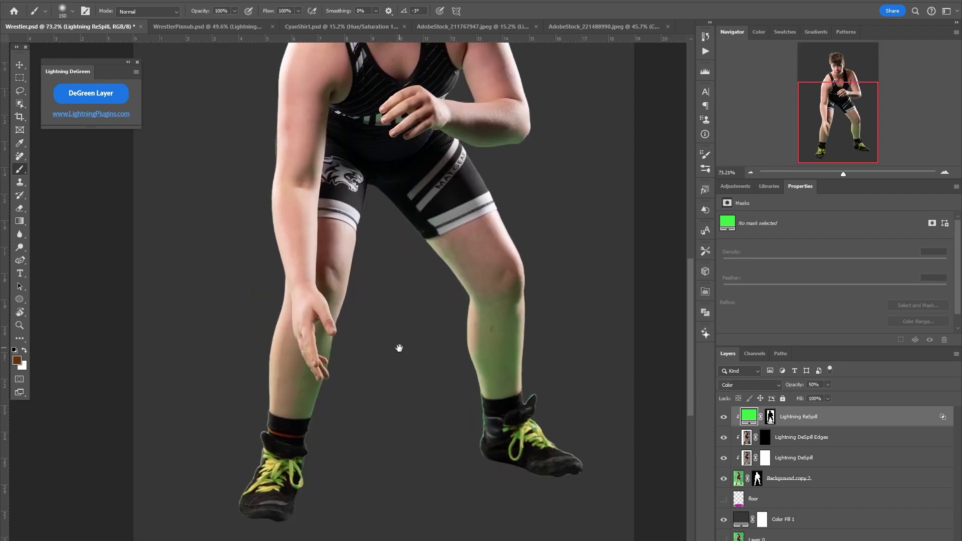
Compare the wrestler's legs and shoes with the Lightning ReSpill layer off and on.
click(722, 459)
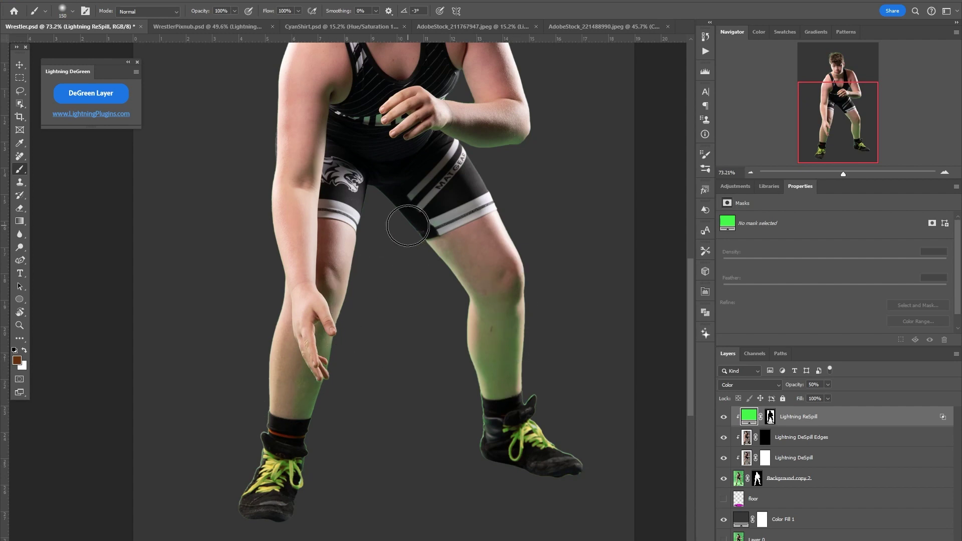
click(723, 418)
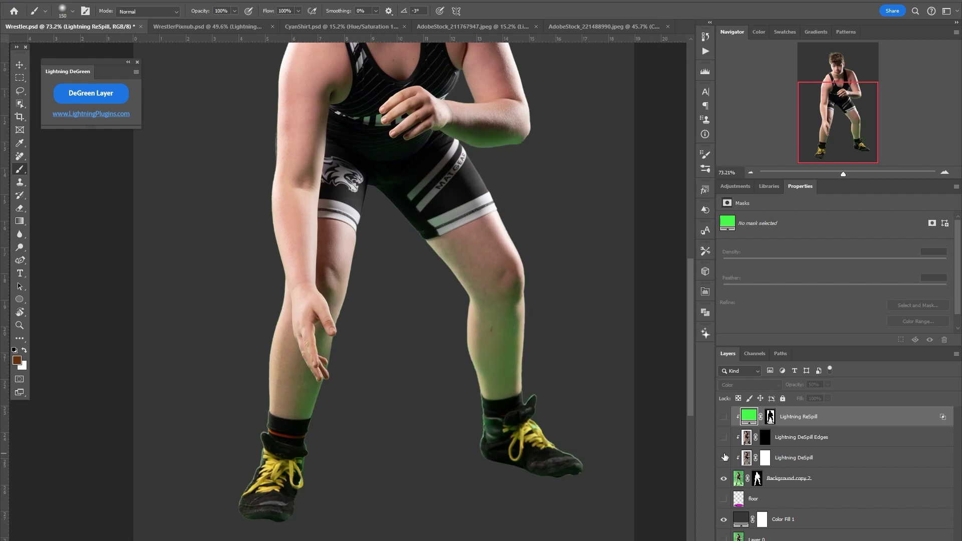
click(723, 418)
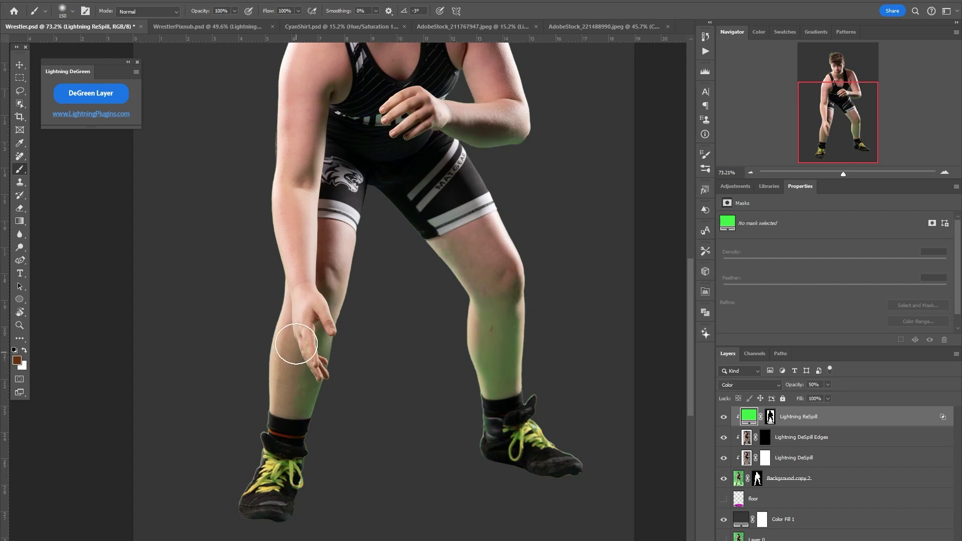
Turn on the floor layer beneath the full-length wrestler.
scroll(407, 333, down, 2)
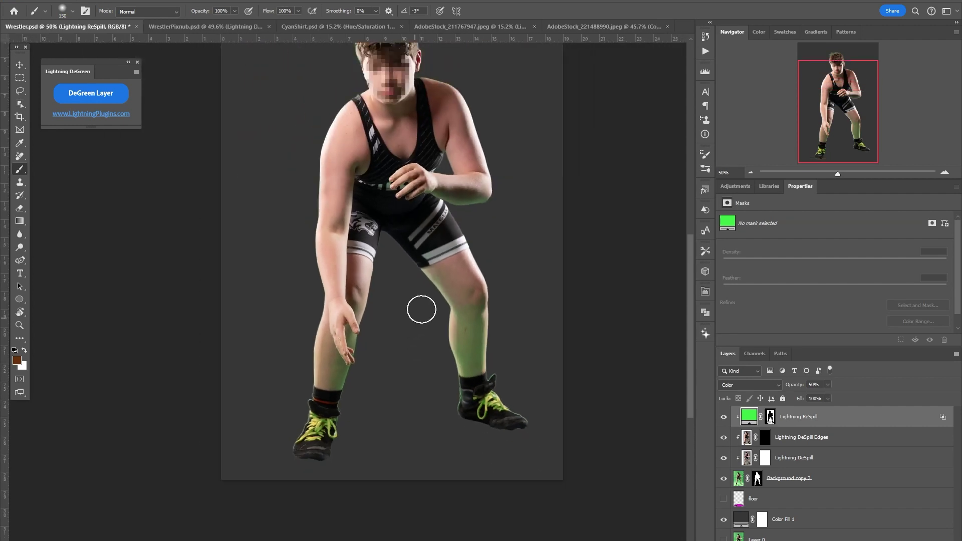
drag(445, 247, 433, 286)
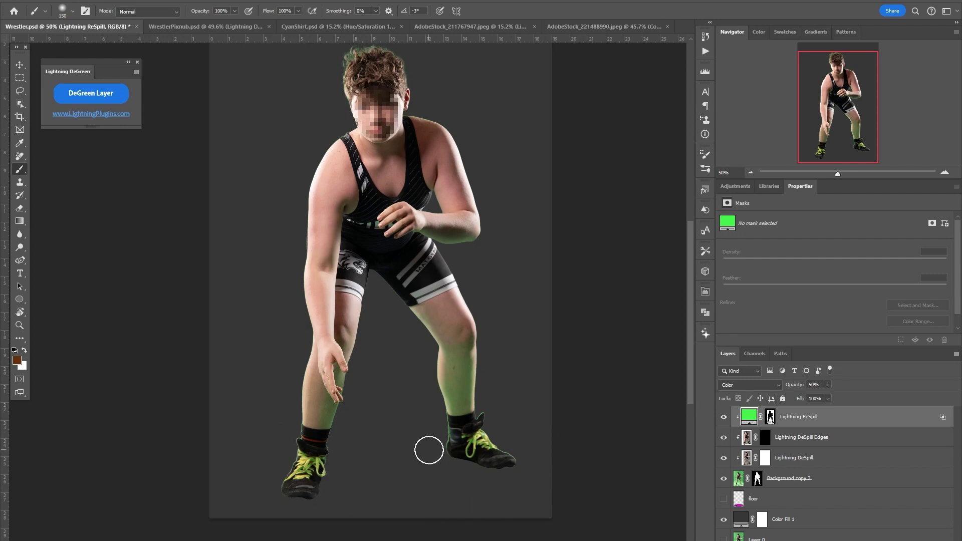
click(724, 501)
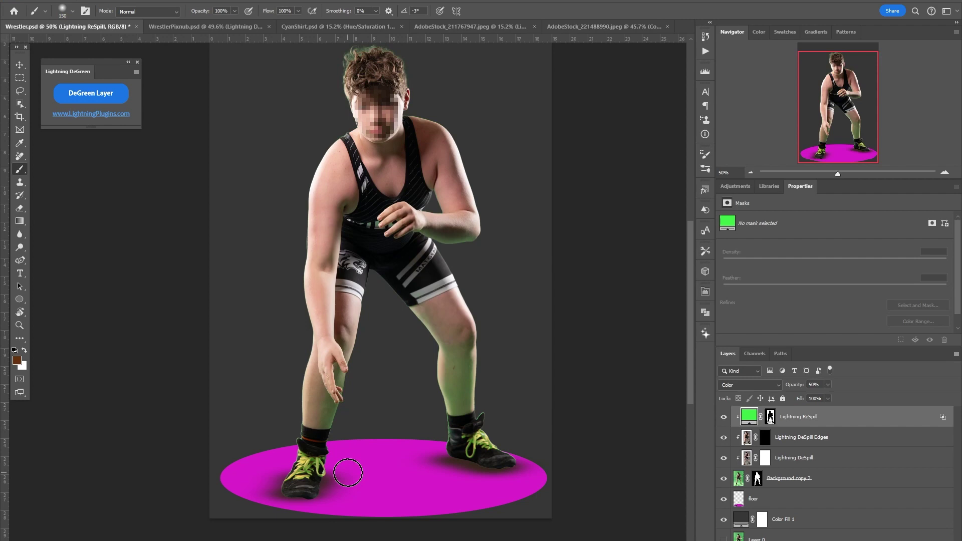
Hide the floor and Color Fill 1 layers to view the original green-screen photo on Layer 0, and show both again.
click(726, 502)
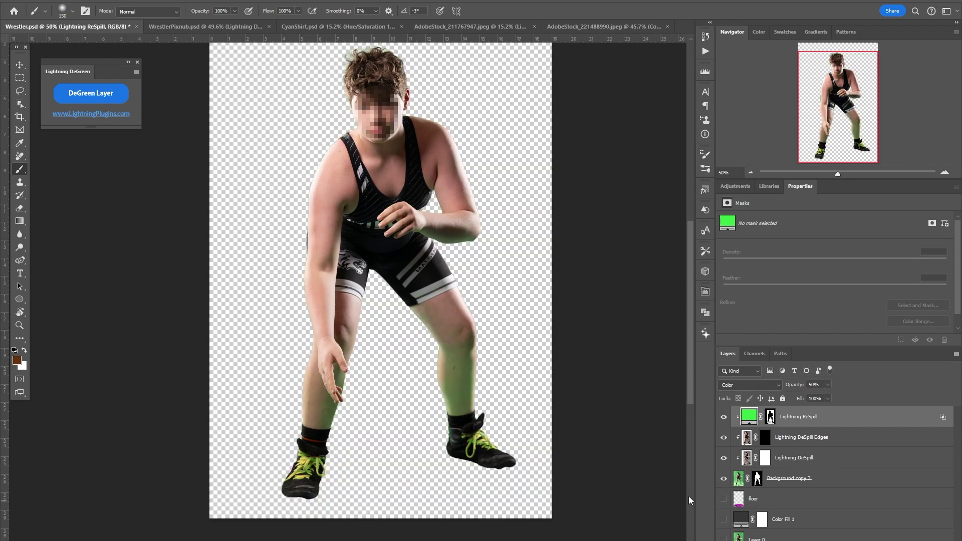
click(722, 538)
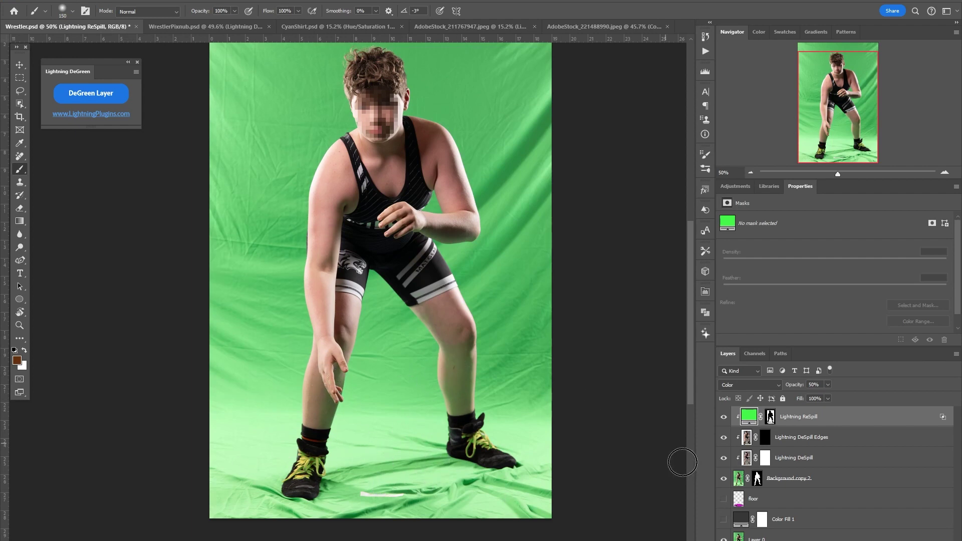
drag(724, 520, 722, 498)
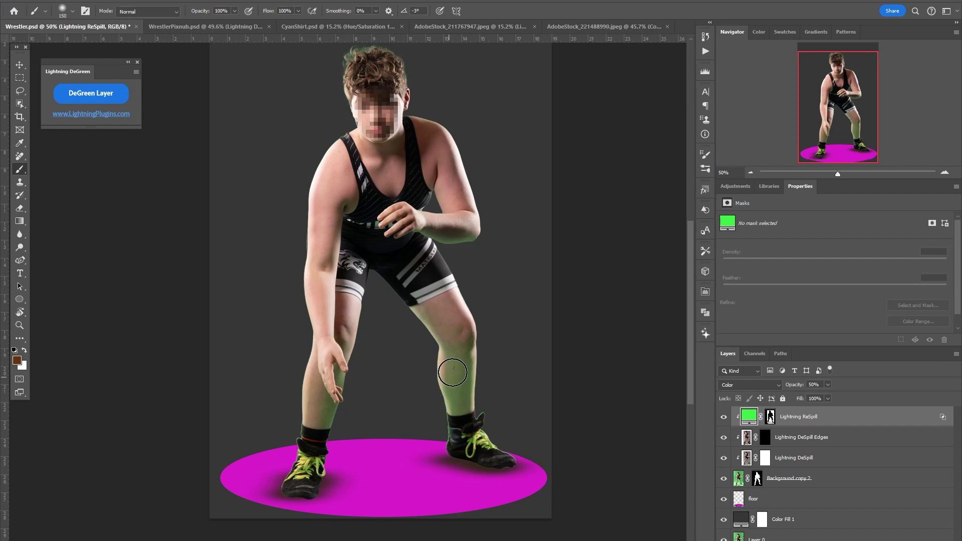
Change the Lightning ReSpill fill color to magenta e02ecd, sampled from the floor ellipse.
double_click(750, 418)
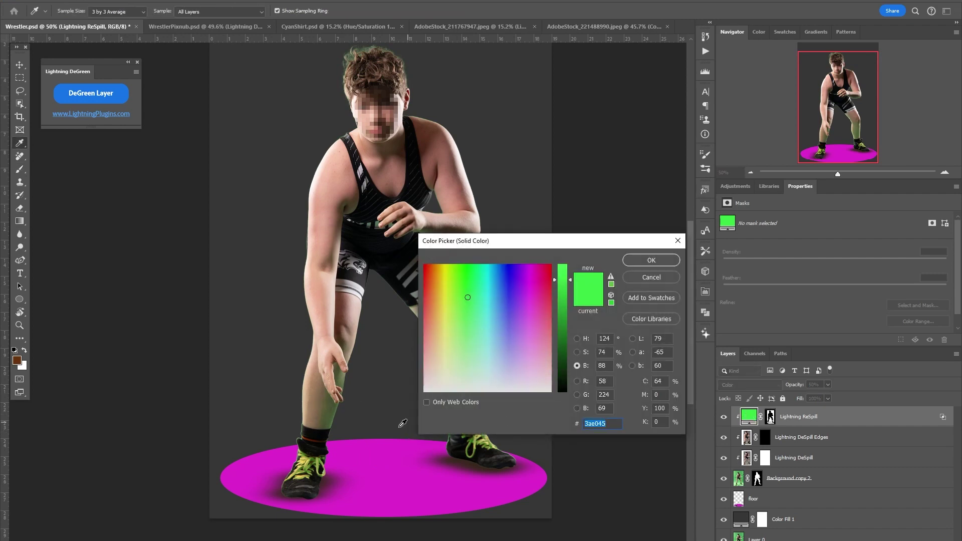
click(385, 454)
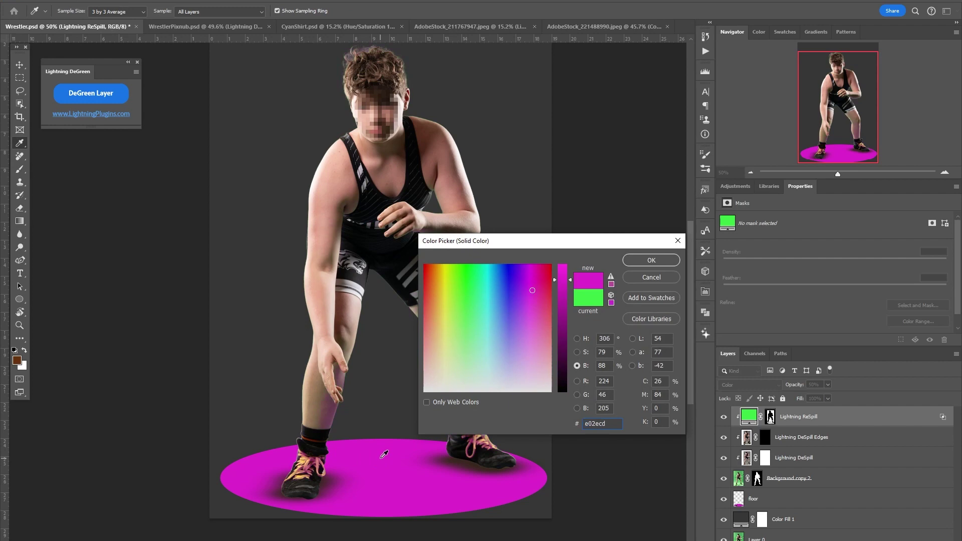
click(651, 261)
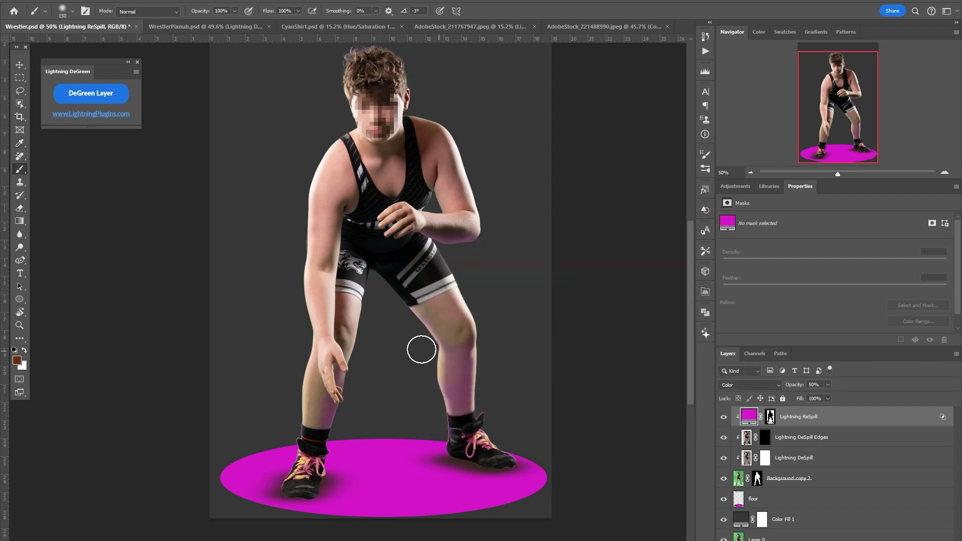
Compare the magenta Lightning ReSpill layer off and on, and lower its opacity to 42%.
click(722, 417)
click(722, 418)
click(724, 417)
click(724, 418)
drag(815, 394, 822, 395)
Paint black on the Lightning ReSpill mask over the wrestler's hair to remove the magenta tint there.
click(802, 420)
click(770, 417)
key(d)
key(x)
drag(414, 176, 431, 325)
scroll(404, 262, up, 5)
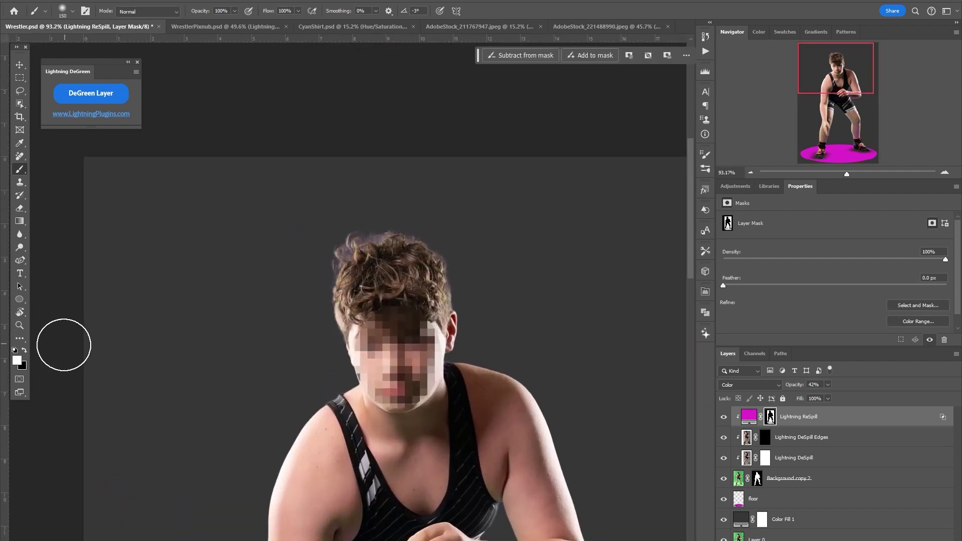
click(24, 351)
mouse_move(304, 266)
mouse_down()
mouse_move(353, 245)
mouse_move(434, 244)
mouse_move(384, 239)
mouse_move(427, 247)
mouse_move(451, 274)
mouse_up()
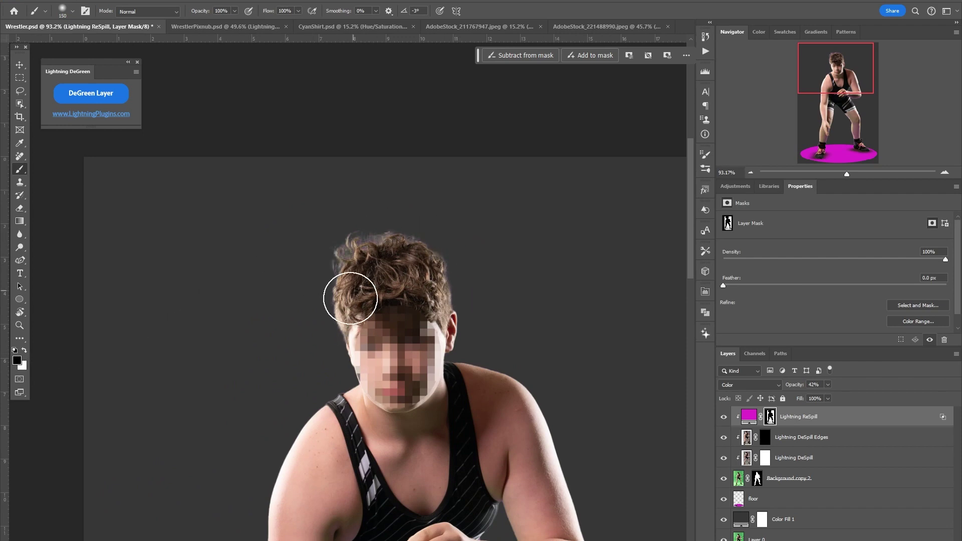
scroll(354, 351, down, 4)
drag(412, 398, 422, 213)
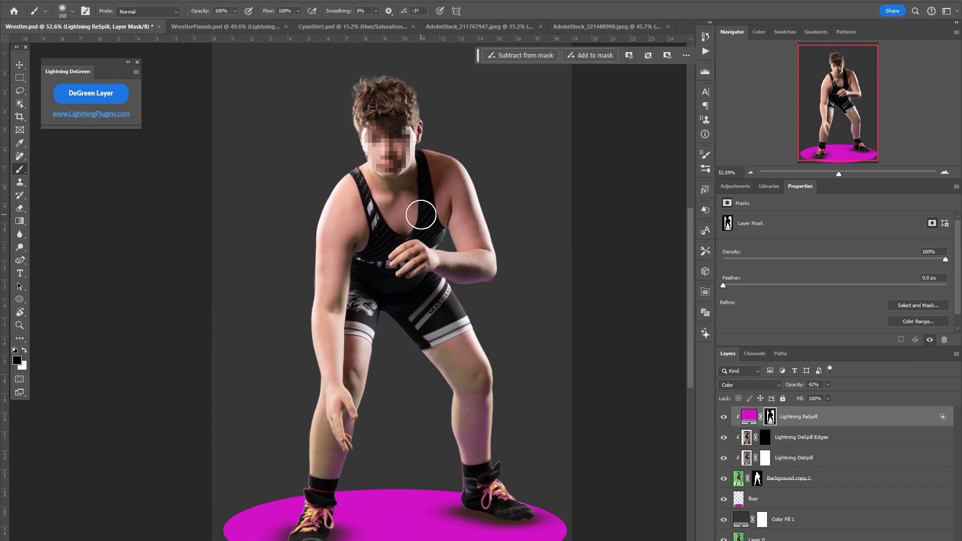
Compare the whole figure with Lightning ReSpill off and on, leave it off, and move the Lightning DeGreen panel beside the wrestler's head.
scroll(423, 214, down, 1)
click(748, 416)
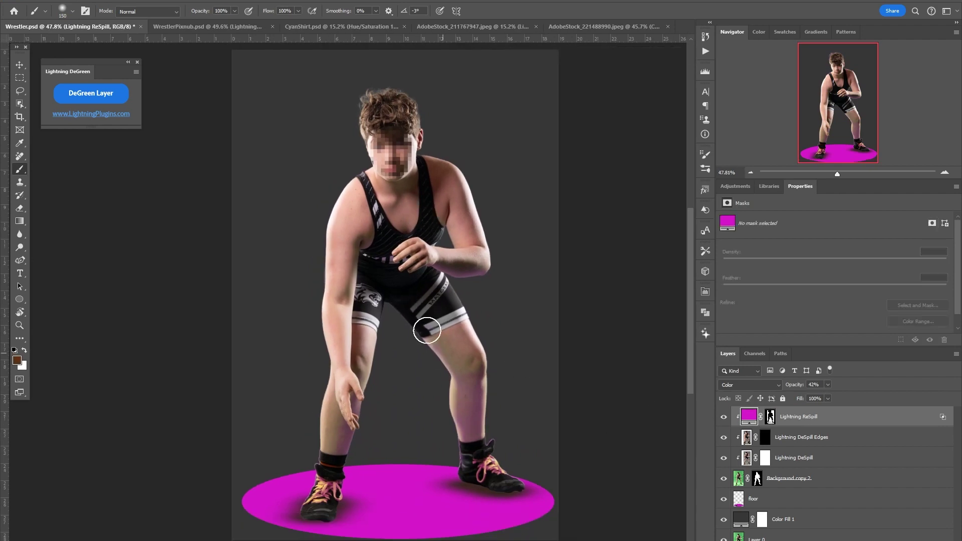
click(721, 418)
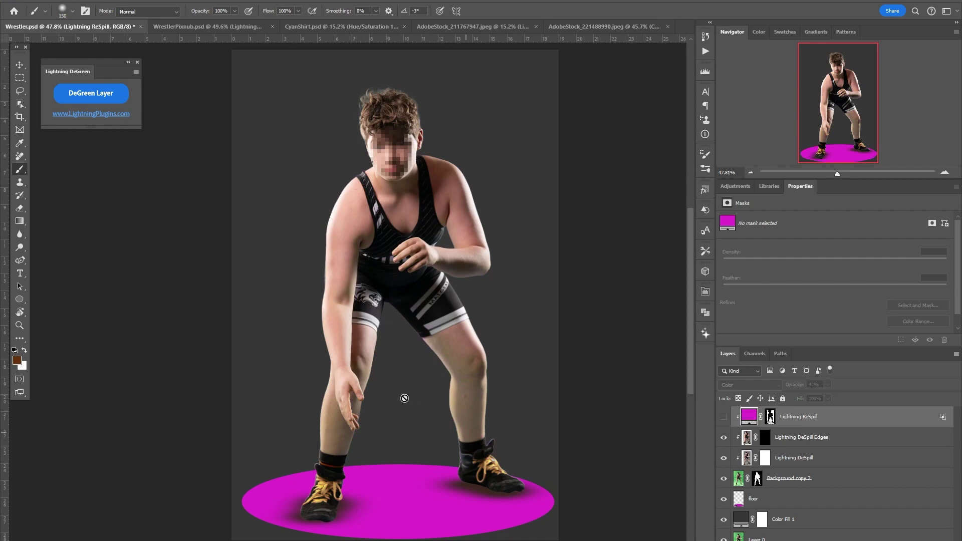
click(724, 418)
click(722, 417)
scroll(361, 386, up, 1)
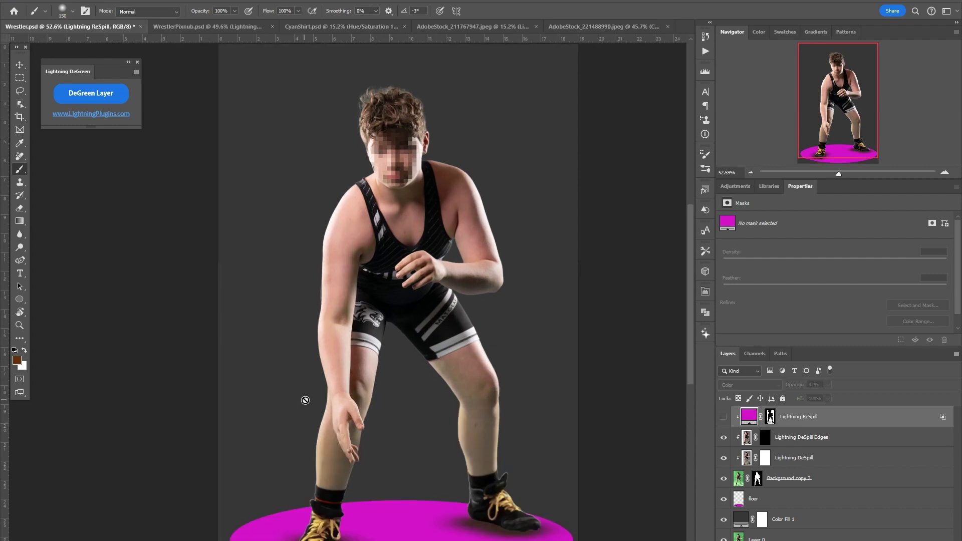
drag(86, 74, 282, 135)
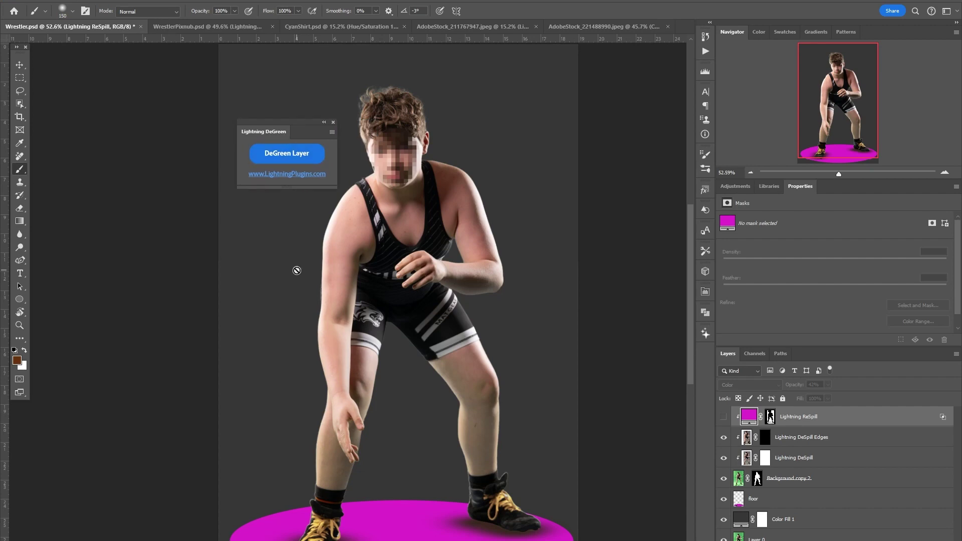